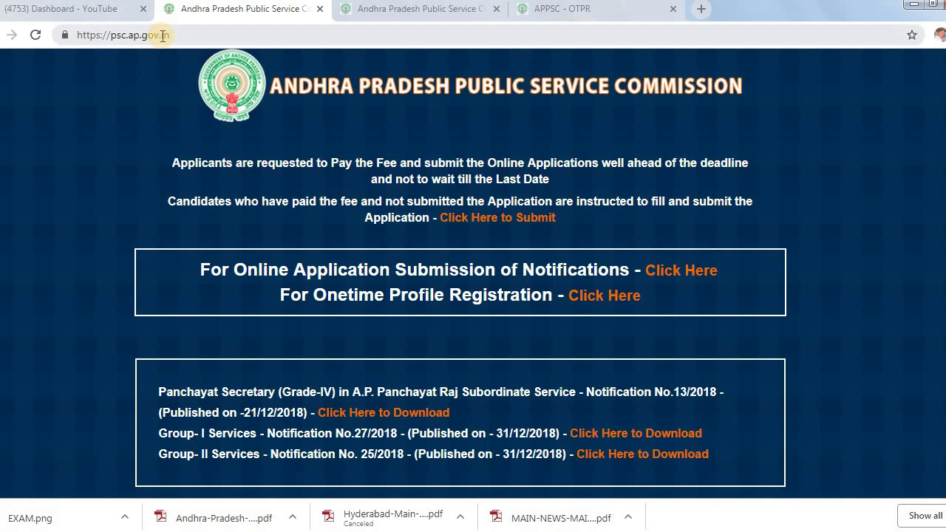
scroll(672, 296, down, 3)
scroll(673, 294, down, 1)
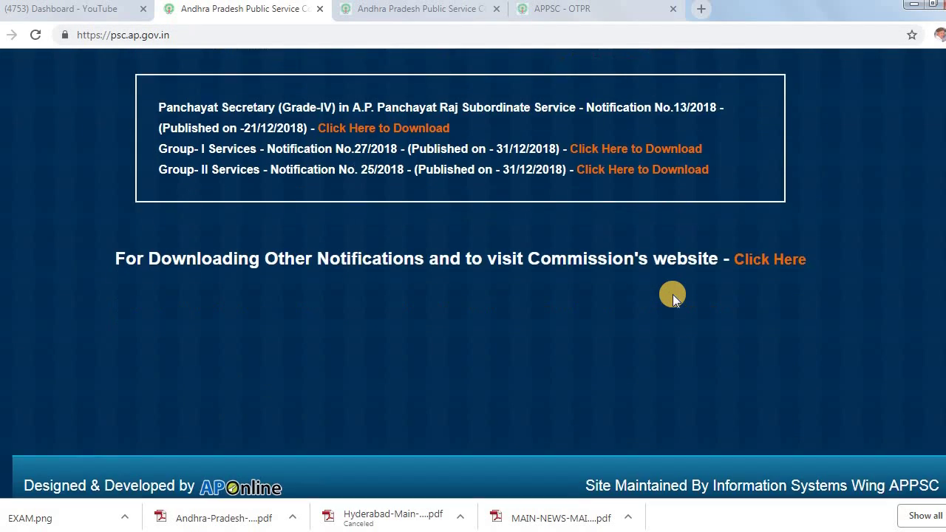
scroll(673, 294, up, 4)
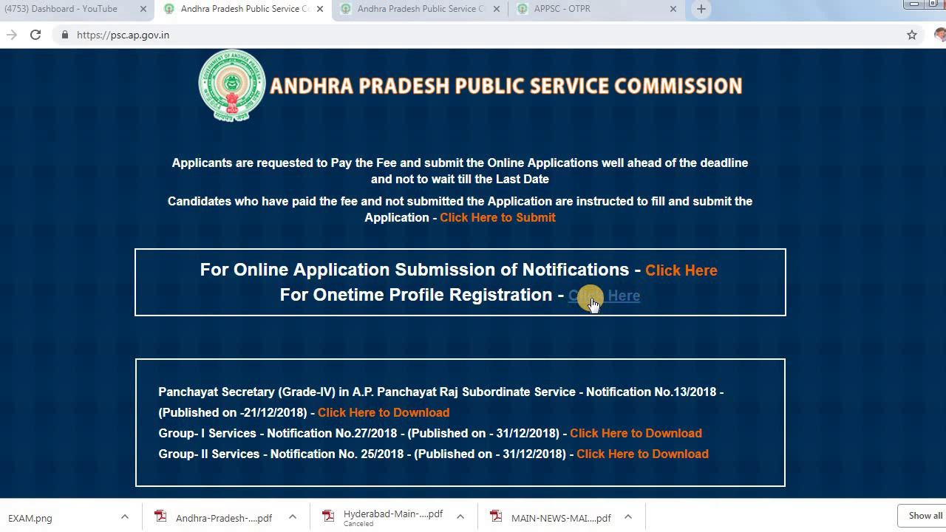
Open the registration-types page, then the blank OTPR New Registration (Direct Recruitment) form
click(411, 12)
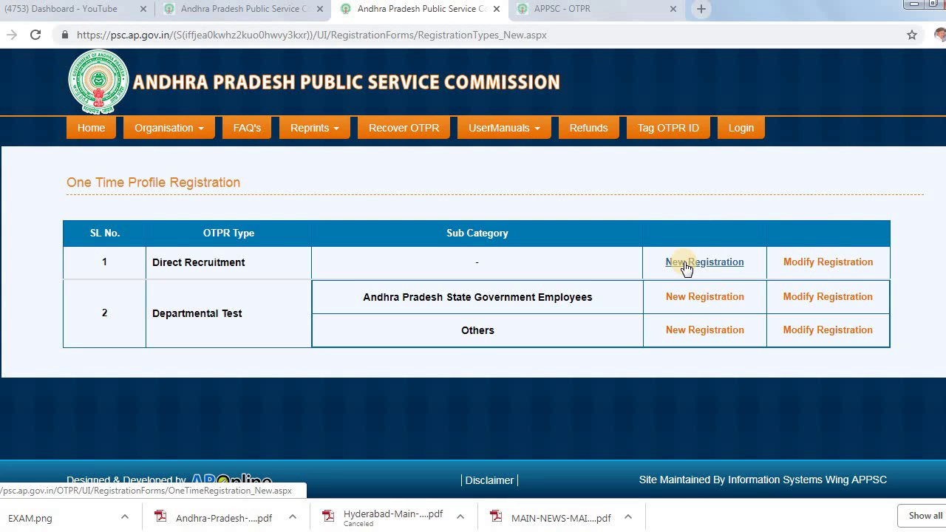
click(601, 10)
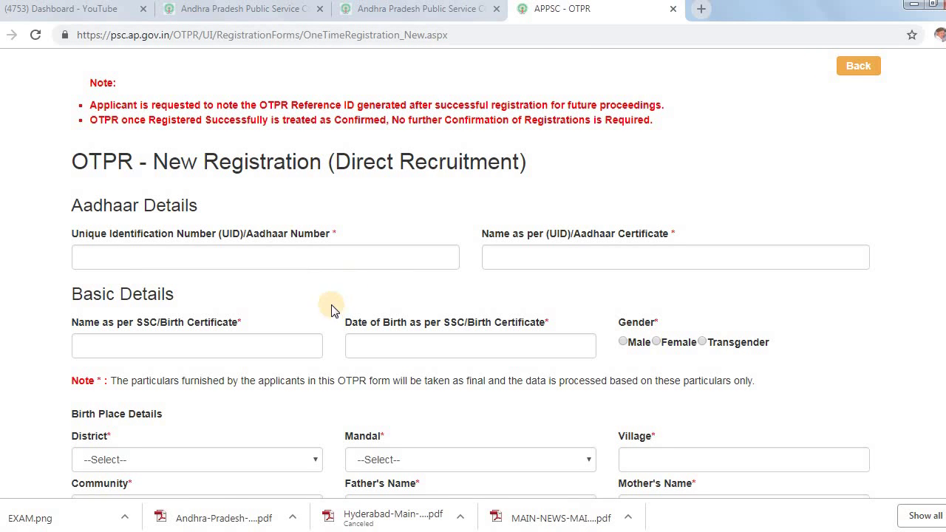
drag(74, 161, 551, 164)
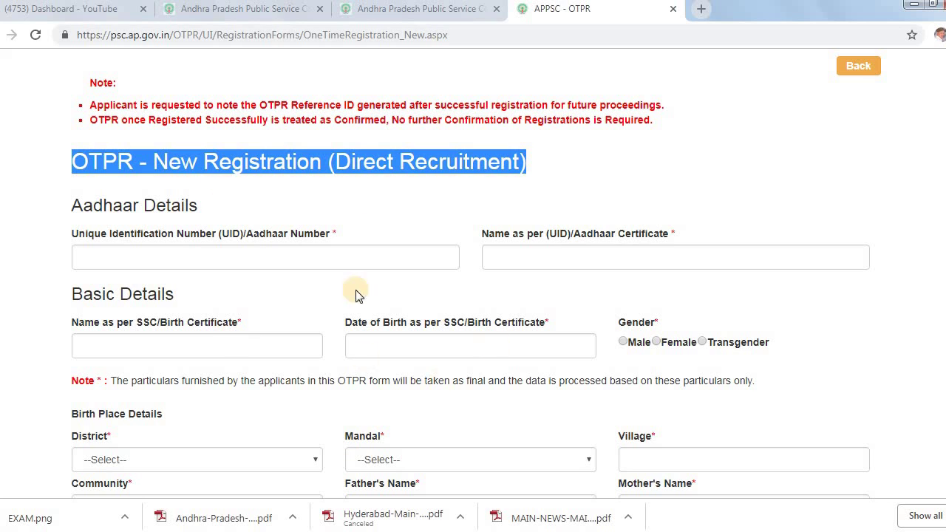
click(599, 190)
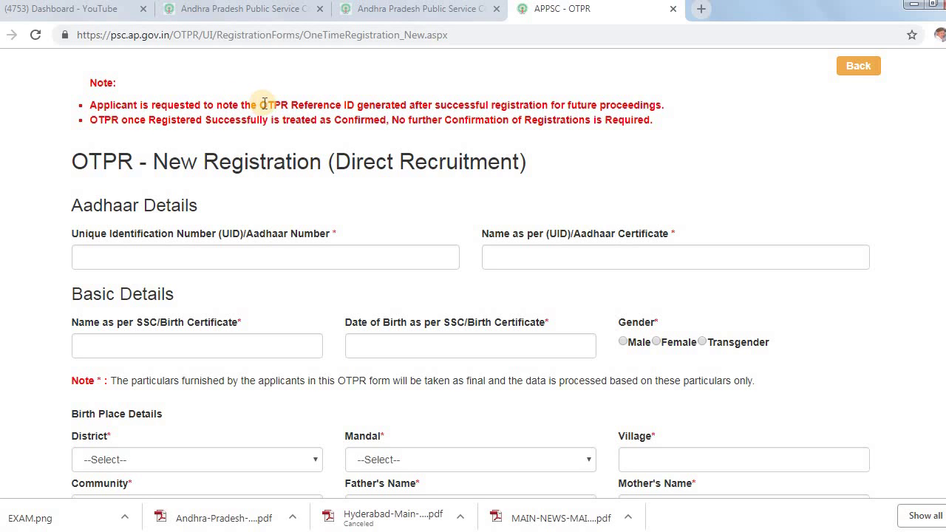
drag(264, 103, 412, 103)
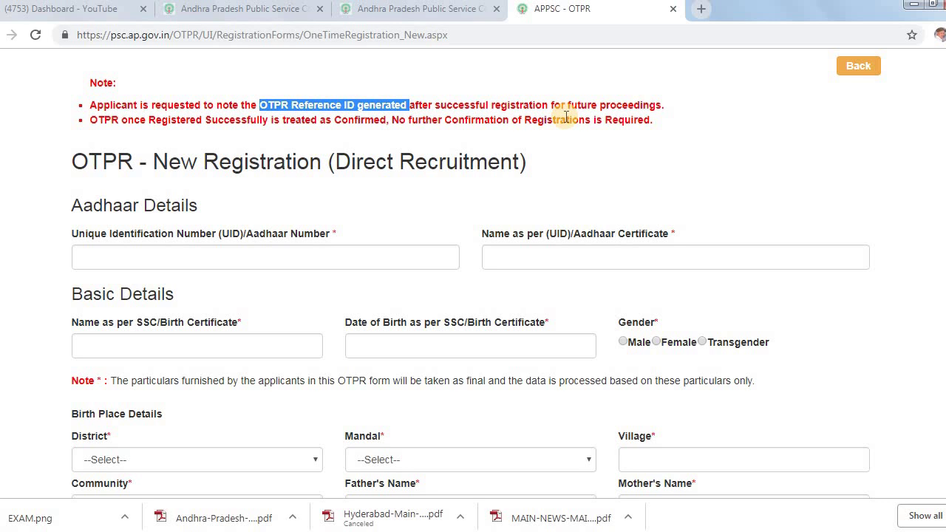
drag(71, 161, 556, 164)
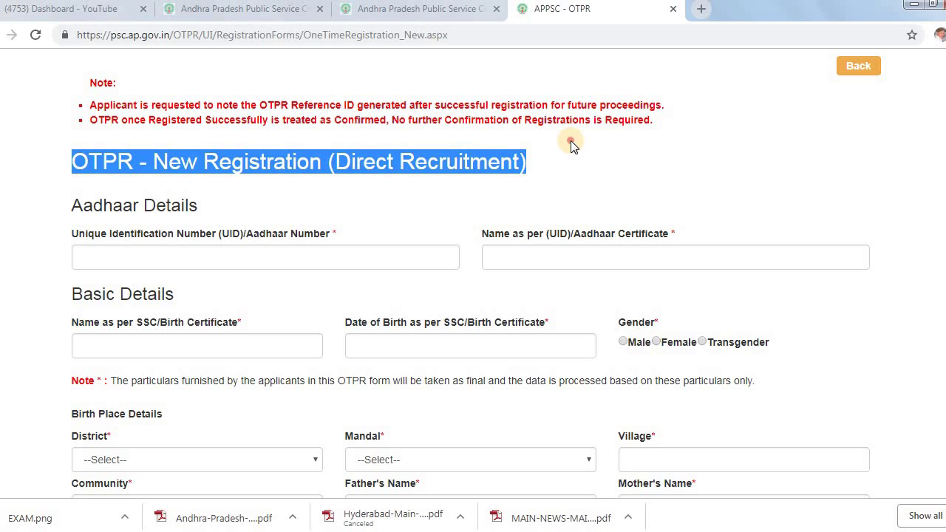
click(96, 119)
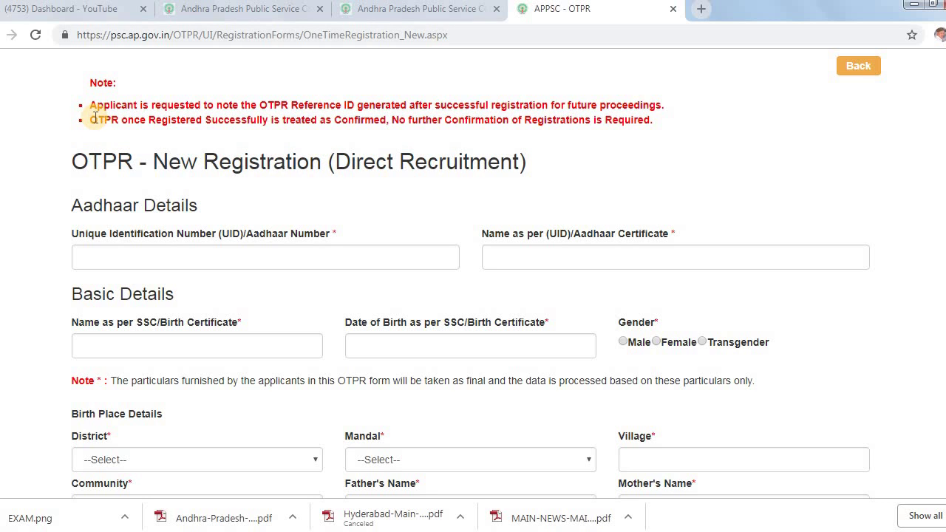
drag(92, 117, 646, 118)
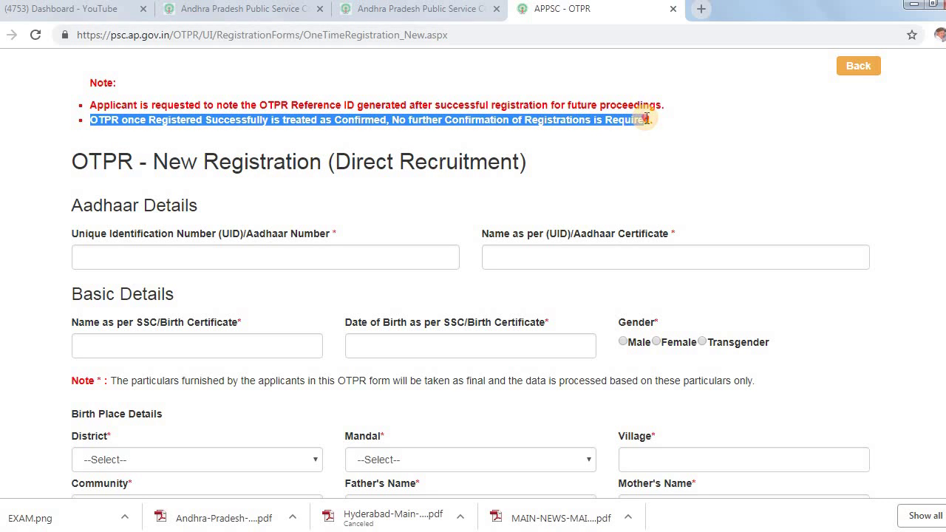
click(567, 164)
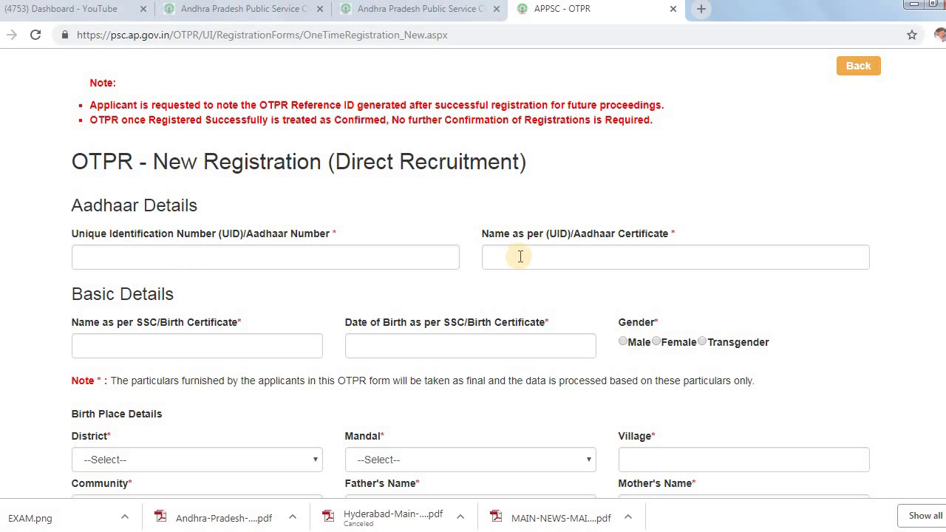
scroll(326, 281, down, 2)
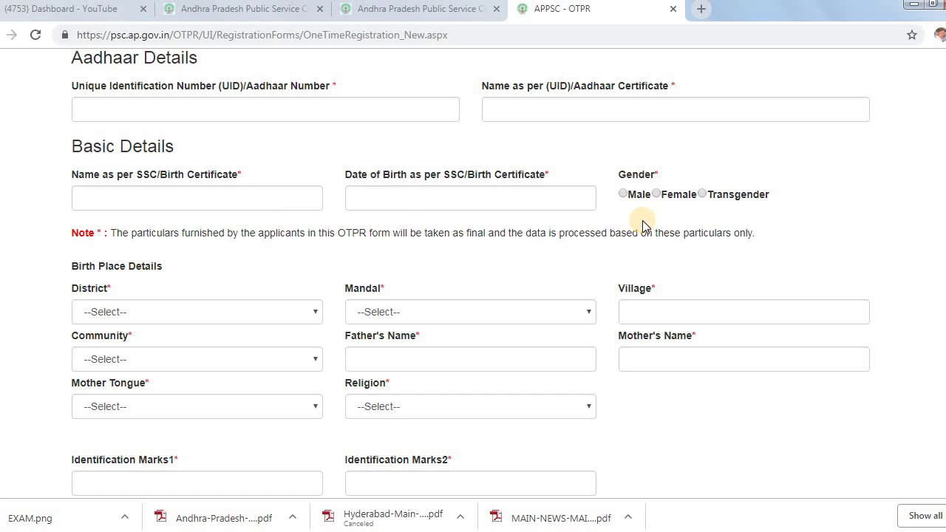
scroll(38, 293, down, 2)
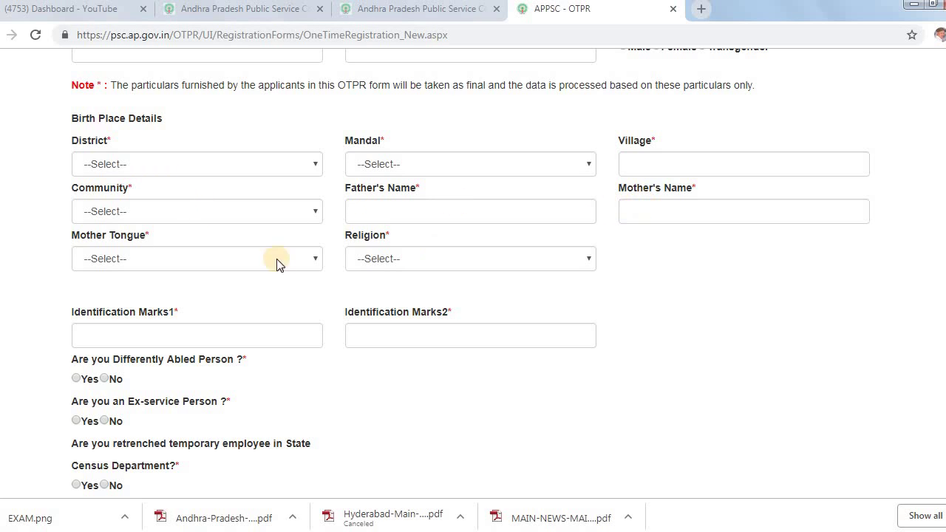
click(372, 258)
click(372, 258)
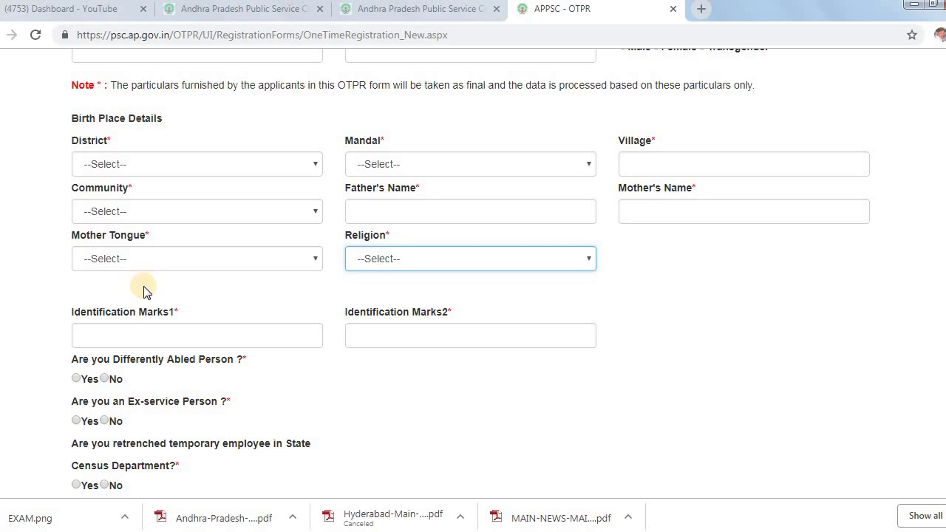
click(220, 290)
scroll(354, 383, down, 2)
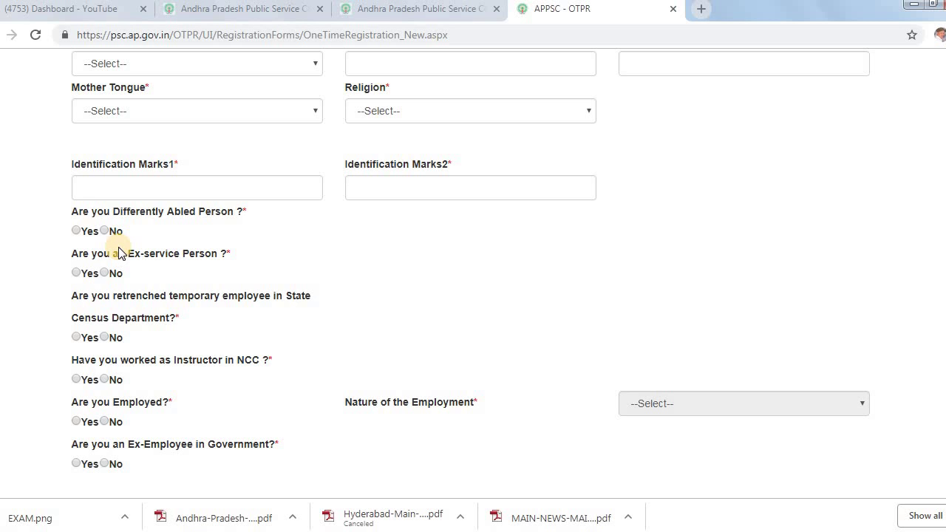
scroll(118, 252, down, 1)
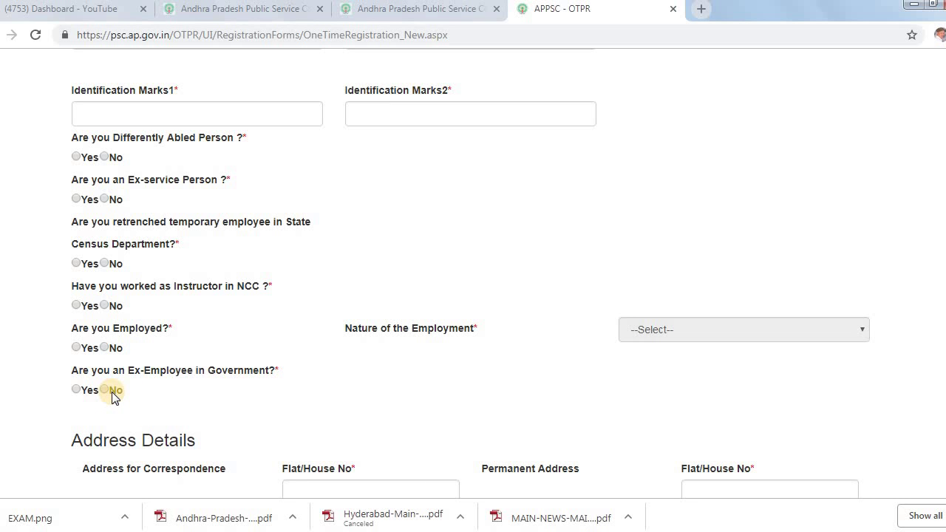
scroll(247, 321, down, 4)
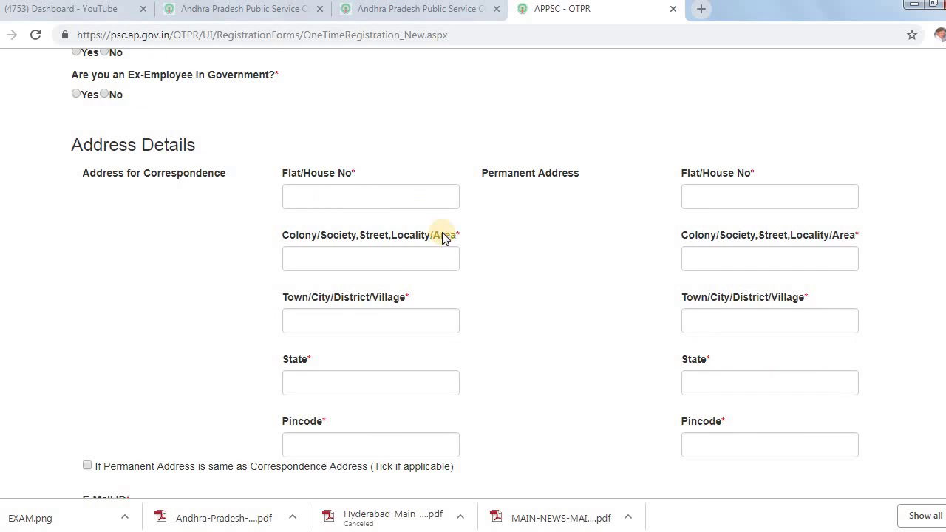
scroll(412, 176, down, 1)
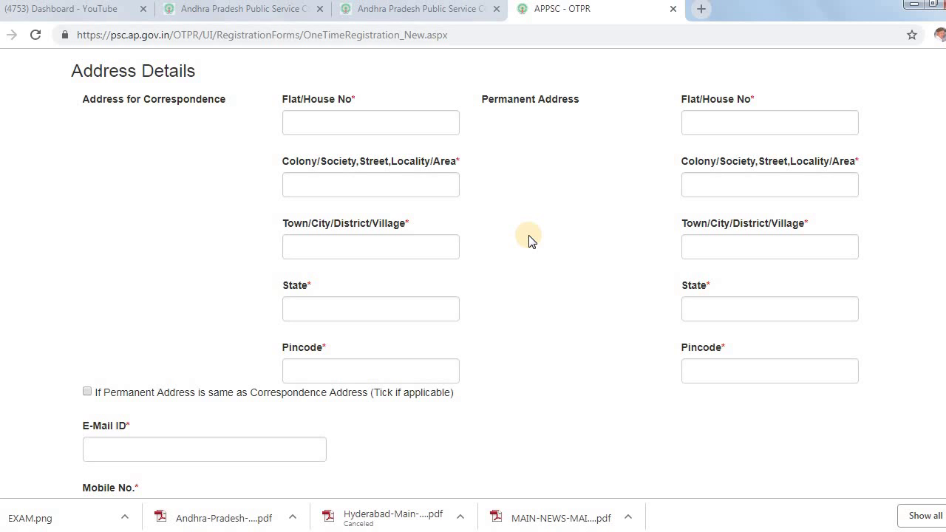
scroll(530, 241, down, 3)
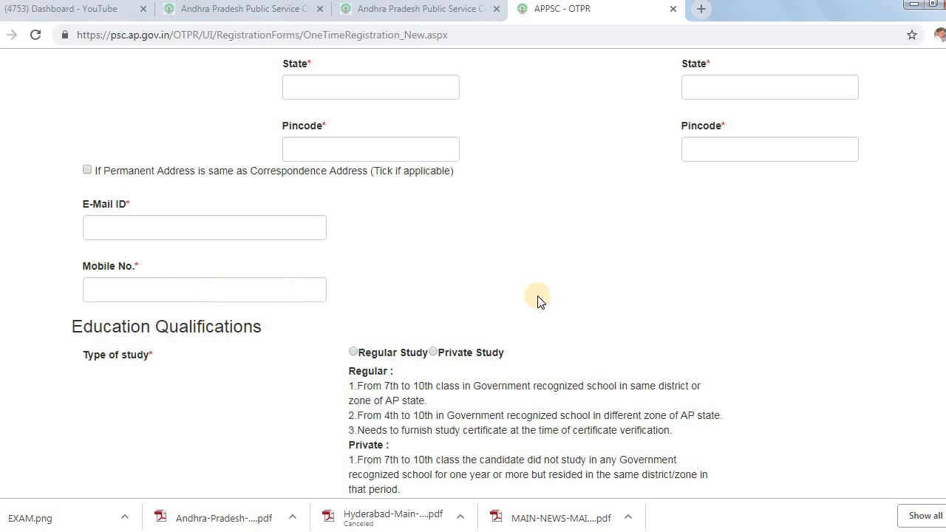
scroll(451, 260, down, 2)
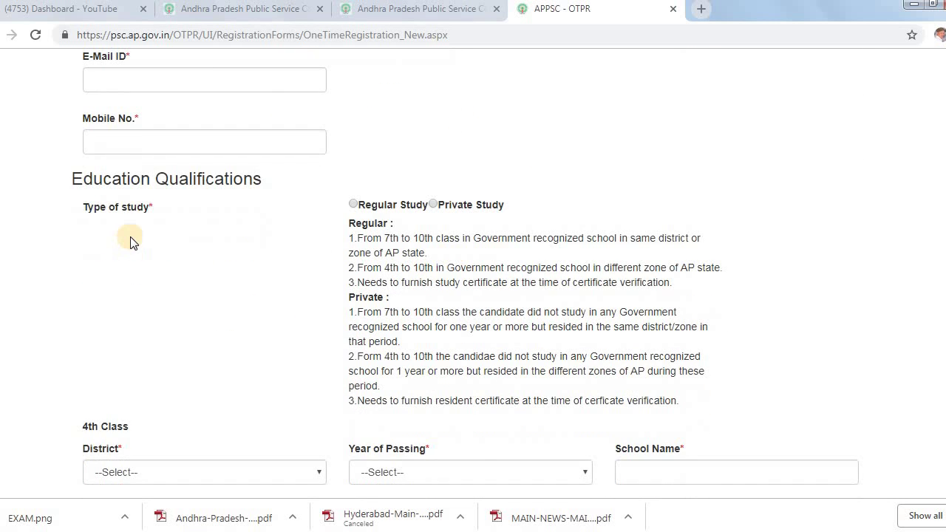
scroll(177, 244, down, 1)
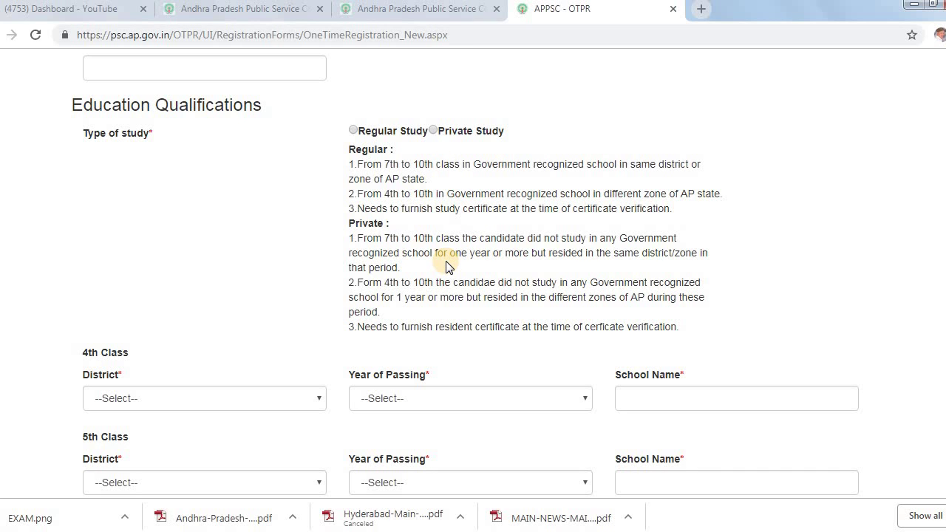
scroll(311, 243, down, 3)
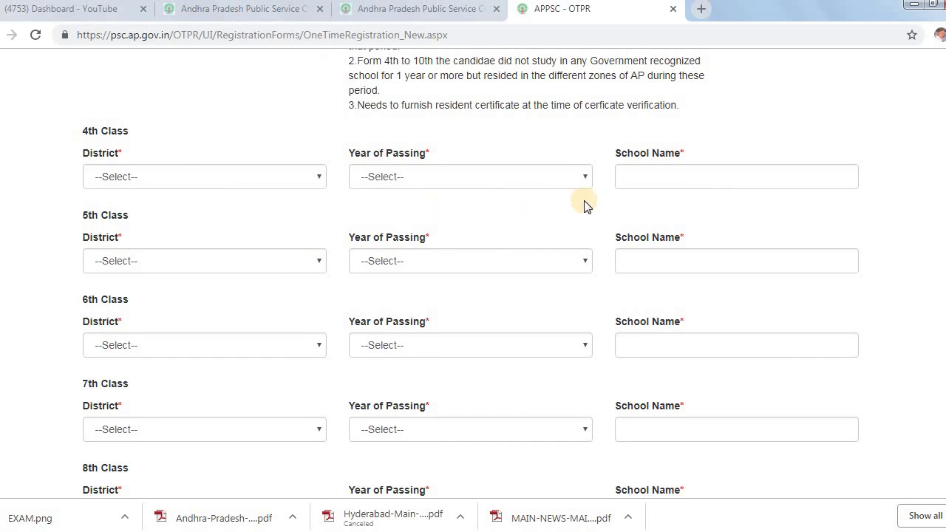
scroll(573, 202, down, 1)
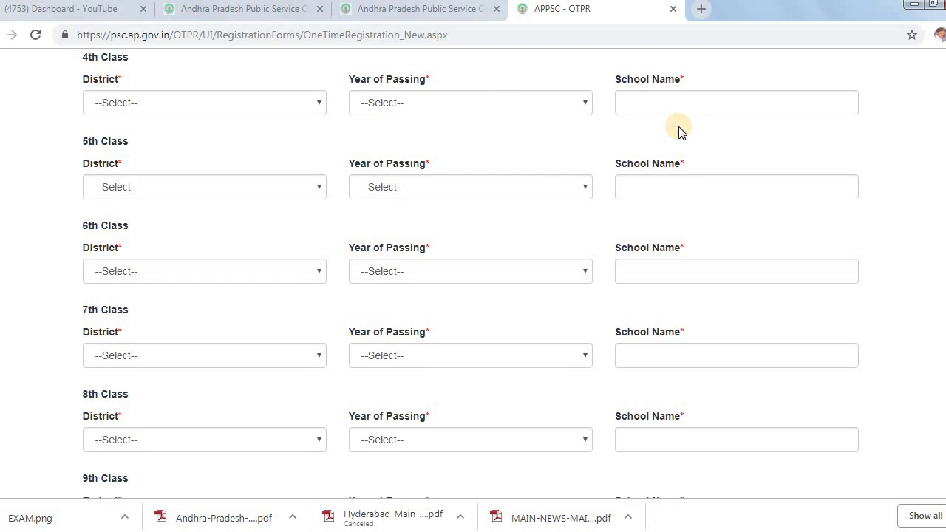
scroll(289, 195, down, 2)
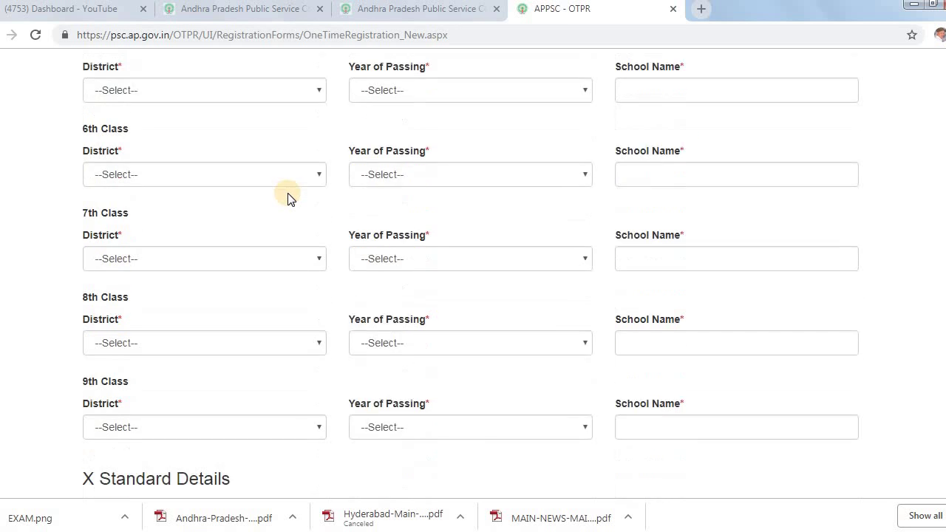
scroll(256, 185, down, 1)
scroll(251, 267, down, 3)
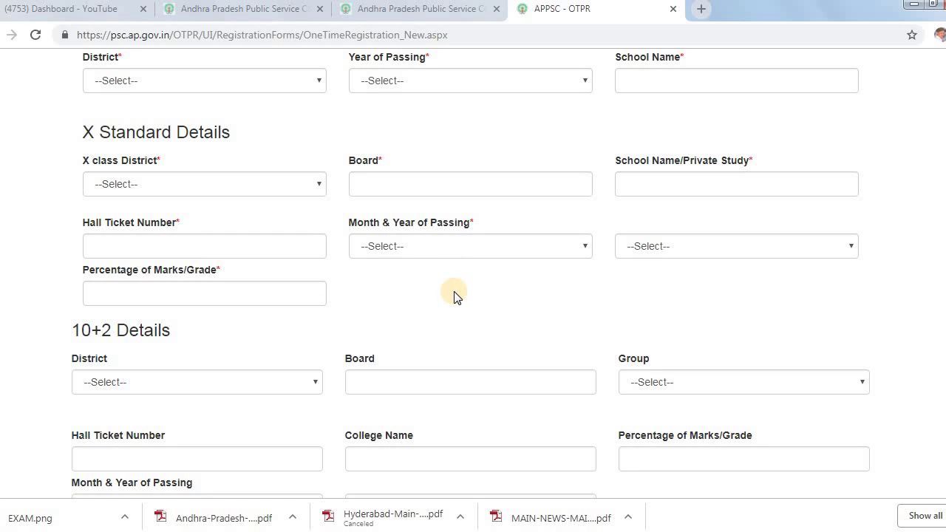
Scroll through the X Standard, 10+2, Diploma, Graduation, PG, M.Phil and Ph.D sections
scroll(320, 297, down, 3)
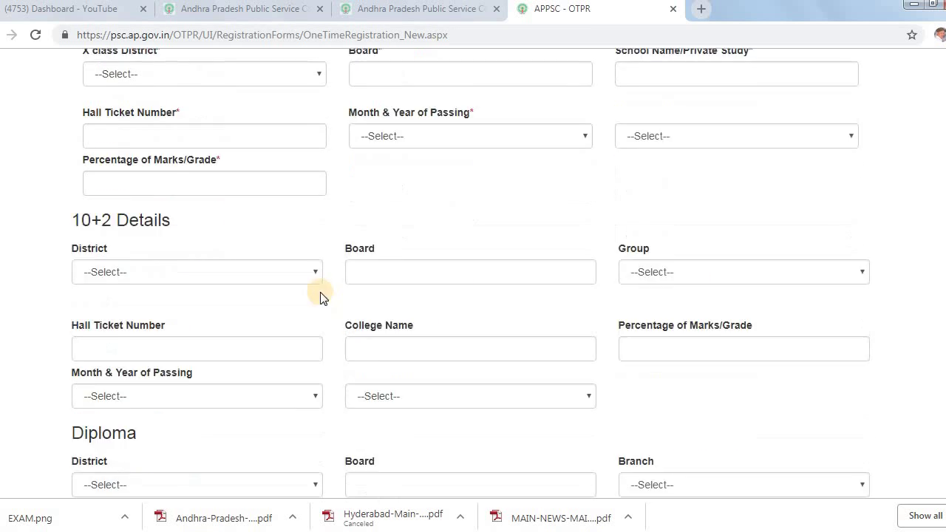
scroll(321, 297, down, 3)
scroll(165, 238, up, 2)
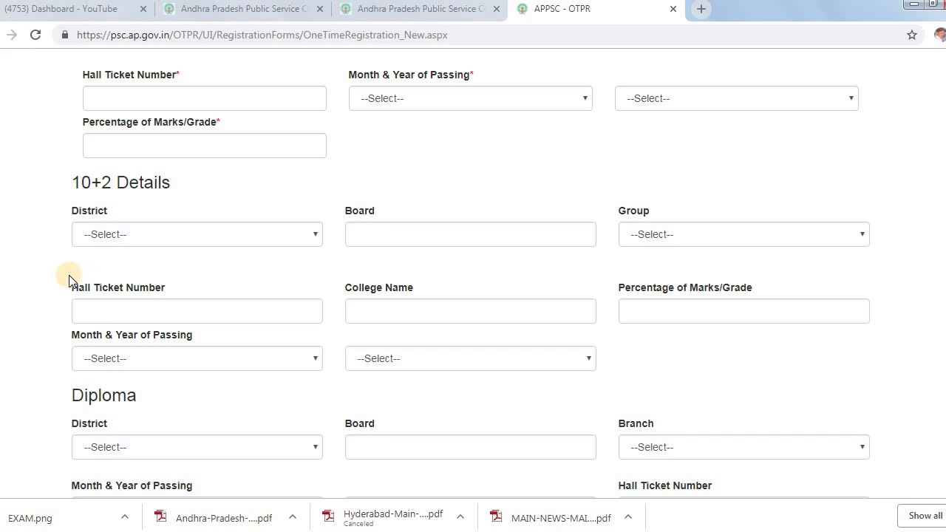
scroll(44, 285, down, 1)
scroll(45, 286, down, 1)
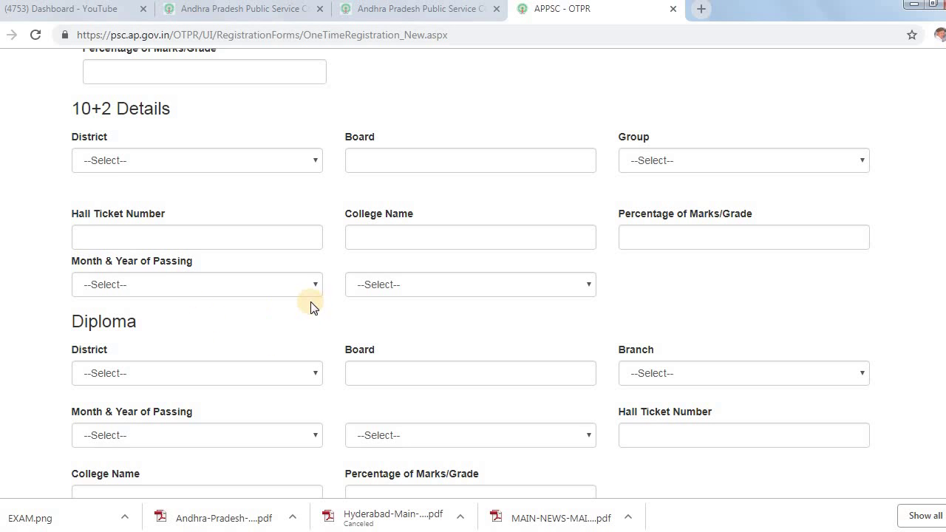
scroll(88, 305, down, 1)
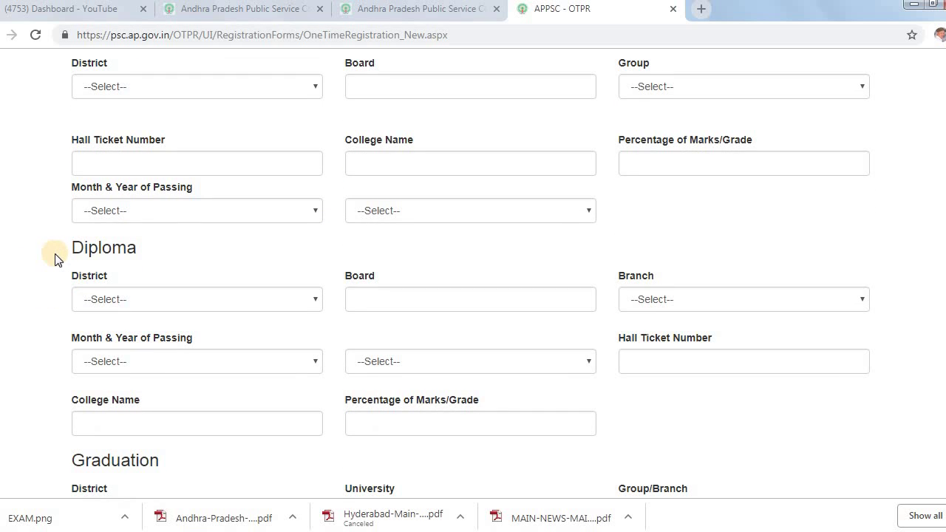
scroll(56, 260, up, 1)
scroll(56, 260, up, 3)
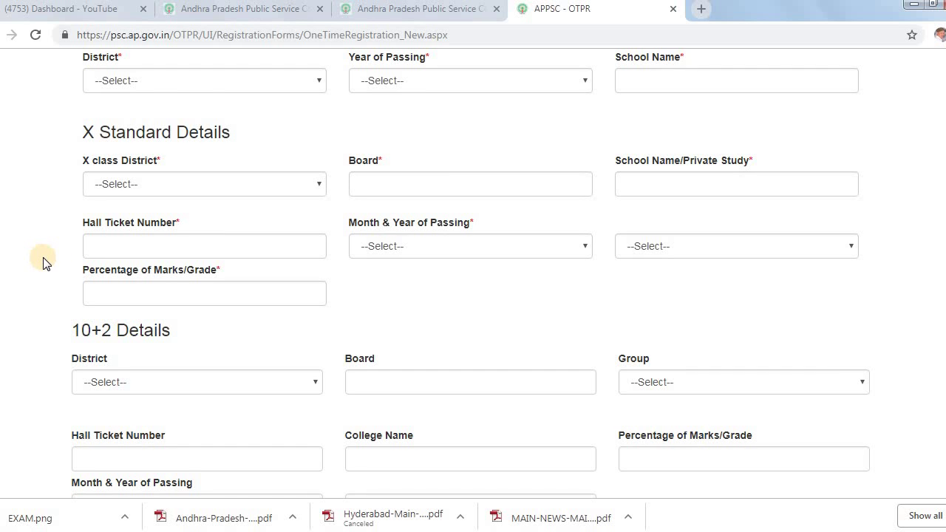
scroll(43, 263, down, 2)
scroll(43, 264, down, 3)
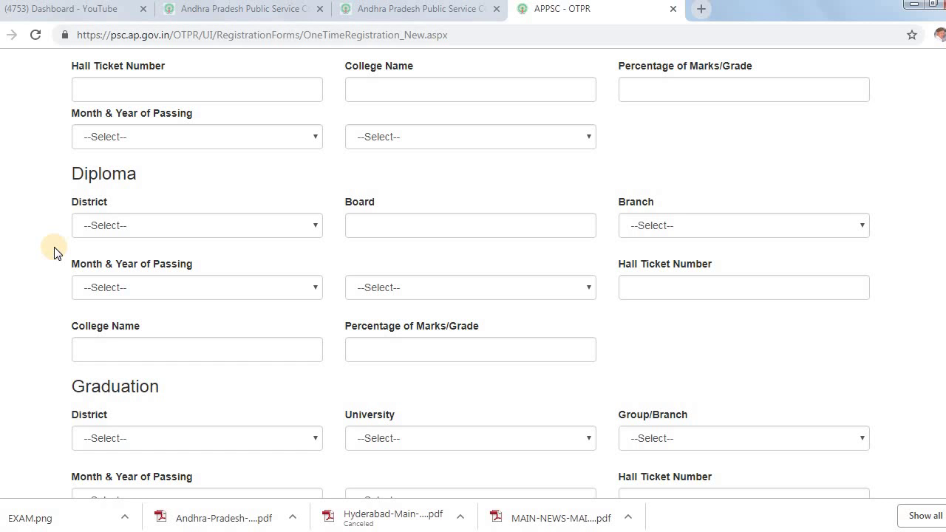
scroll(40, 258, up, 4)
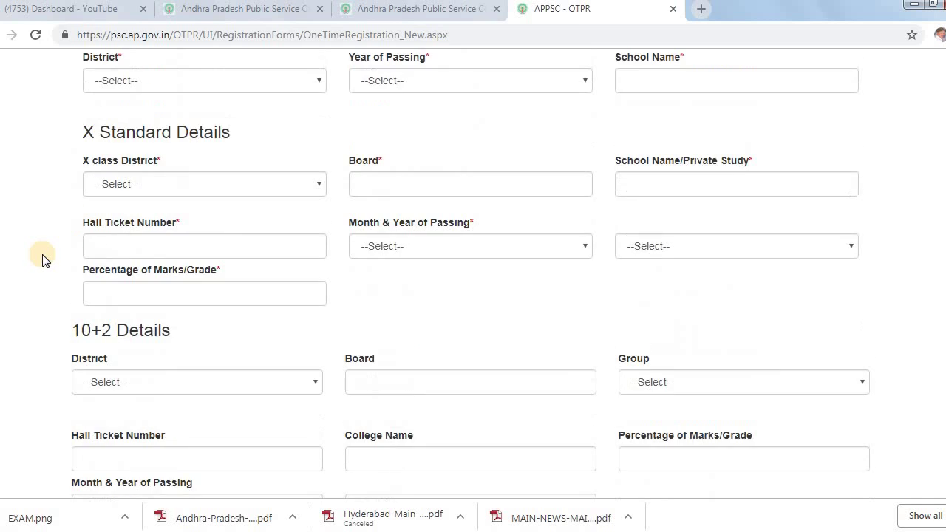
scroll(43, 258, down, 4)
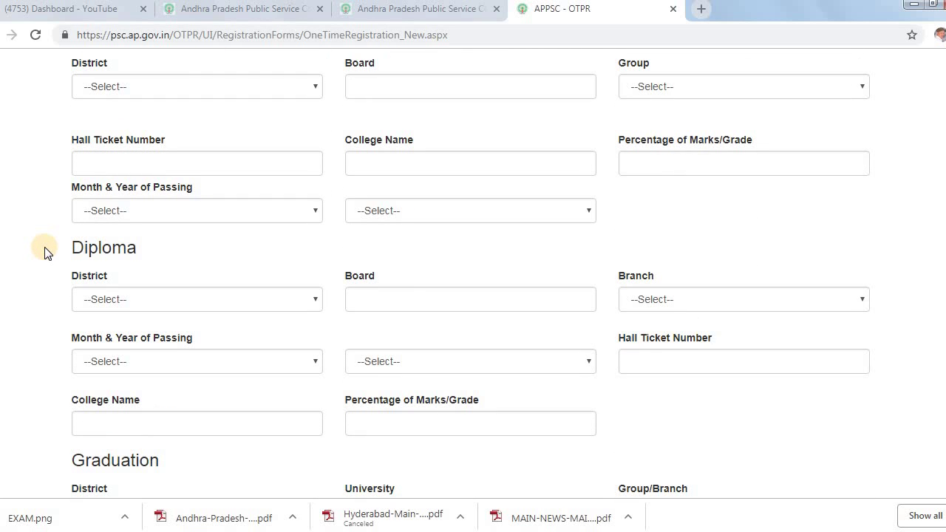
scroll(36, 281, down, 1)
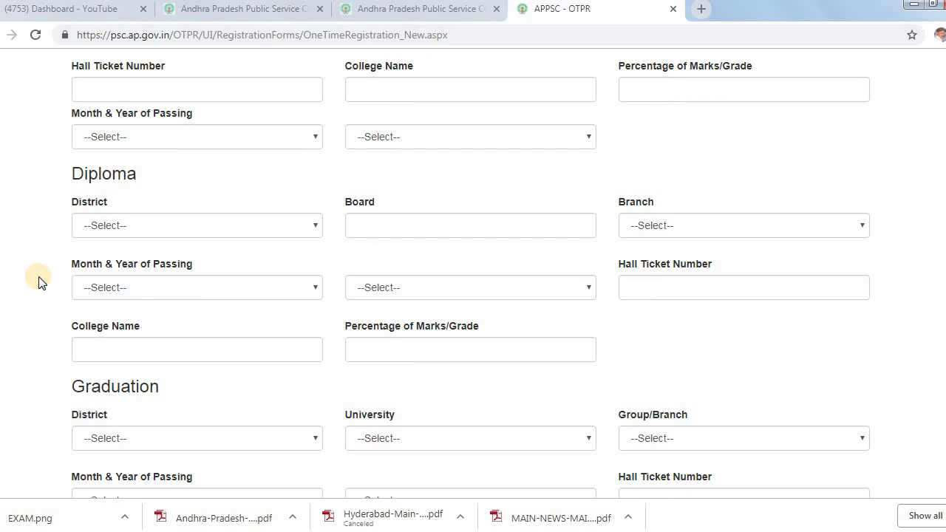
scroll(39, 281, down, 3)
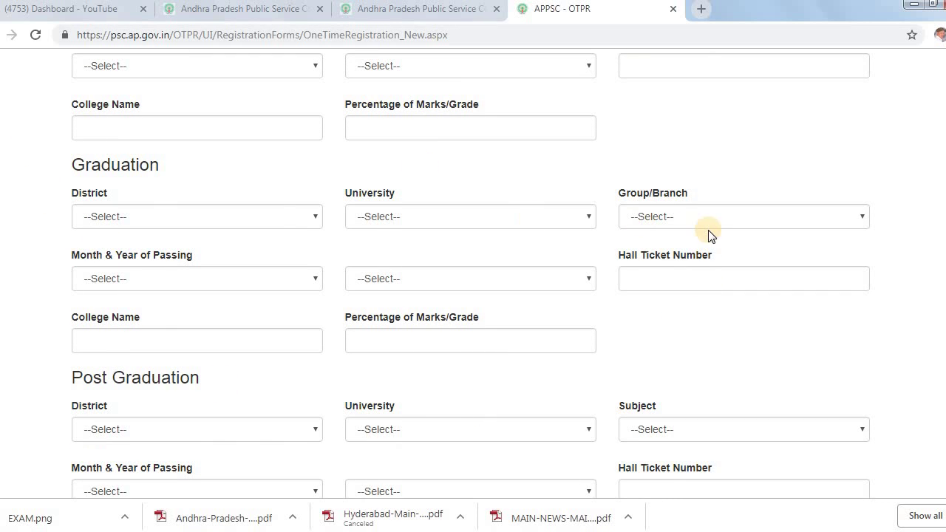
scroll(59, 297, down, 2)
scroll(59, 297, down, 1)
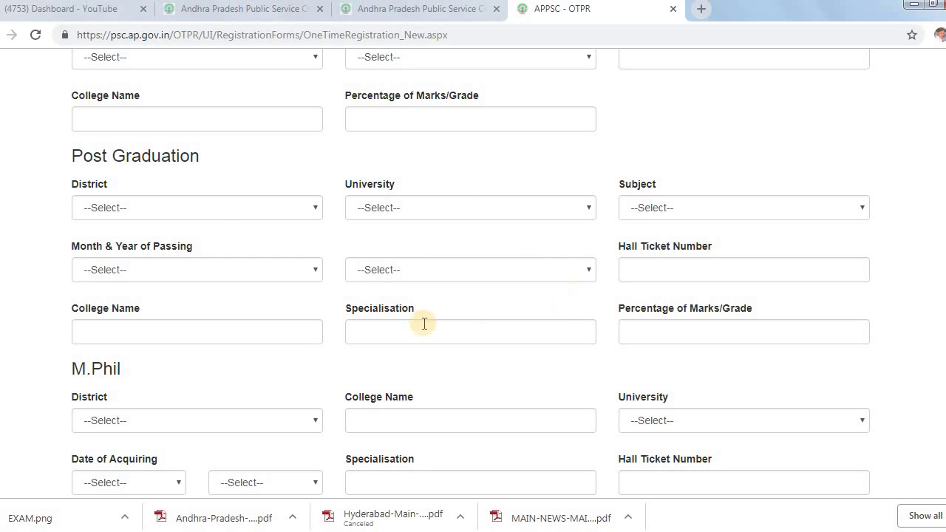
scroll(312, 272, down, 2)
scroll(311, 272, down, 1)
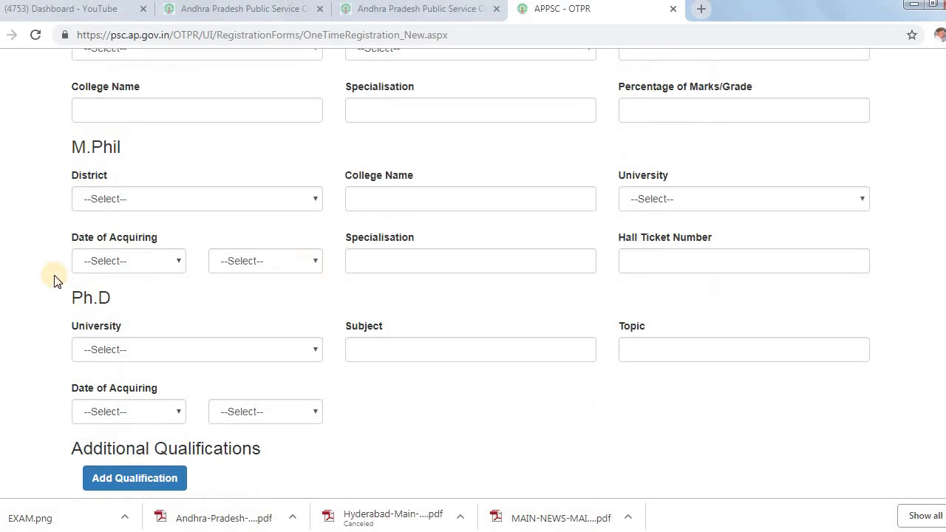
scroll(25, 262, down, 1)
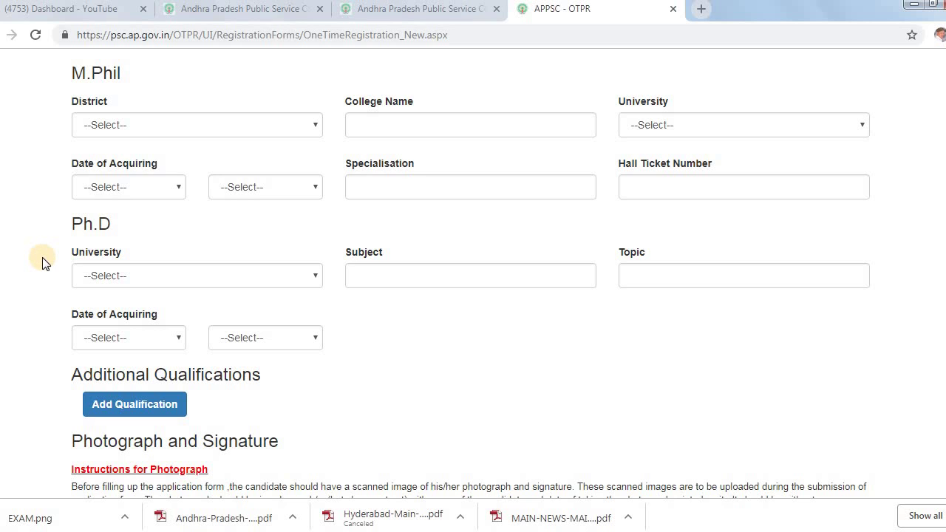
scroll(42, 264, down, 1)
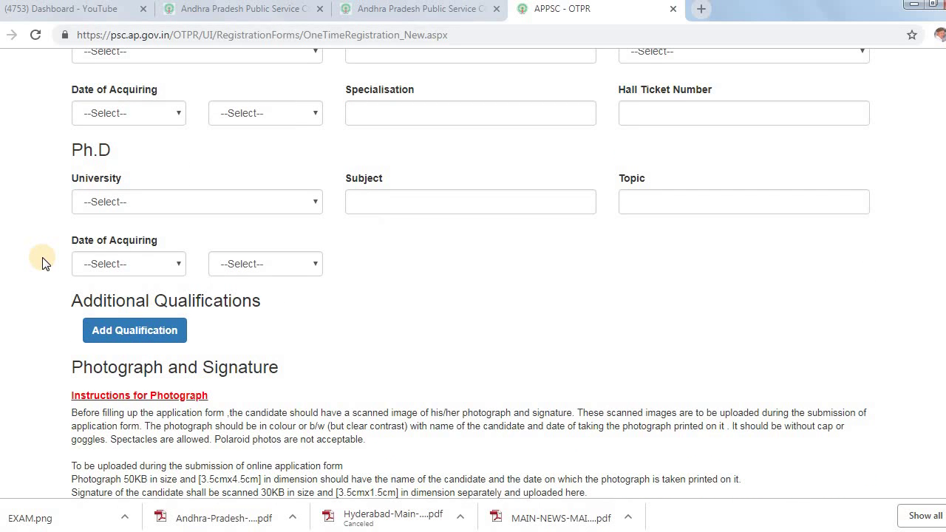
Scroll past Additional Qualifications to Photograph and Signature, Notification Alerts, Declaration and Preview
scroll(42, 263, down, 2)
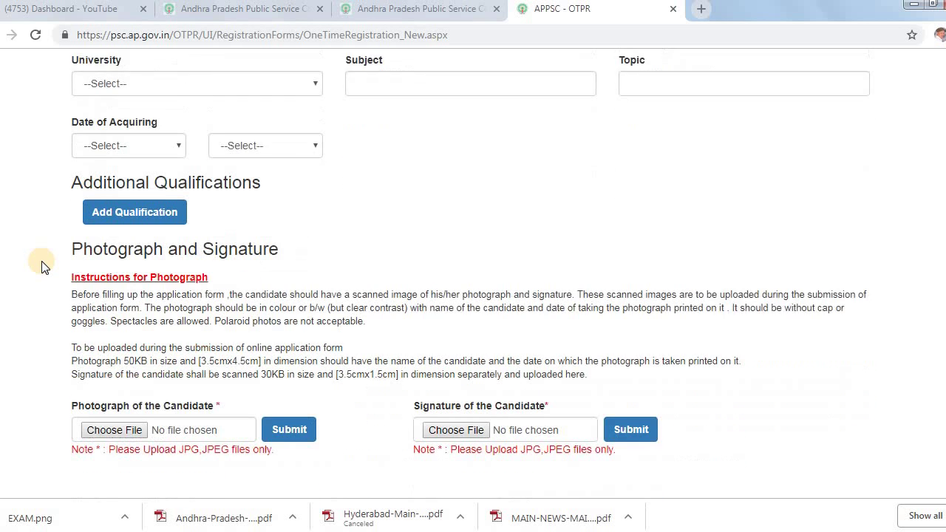
scroll(41, 266, up, 3)
scroll(42, 268, down, 1)
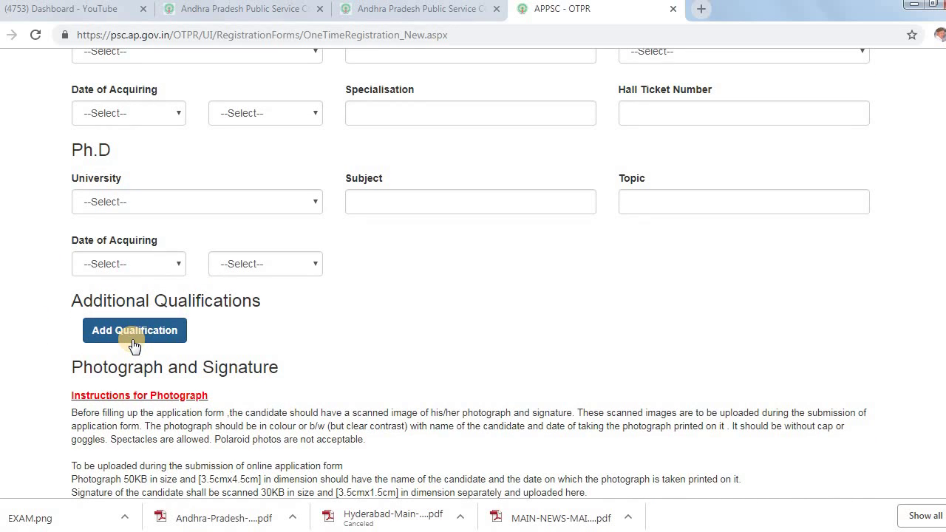
scroll(34, 333, down, 4)
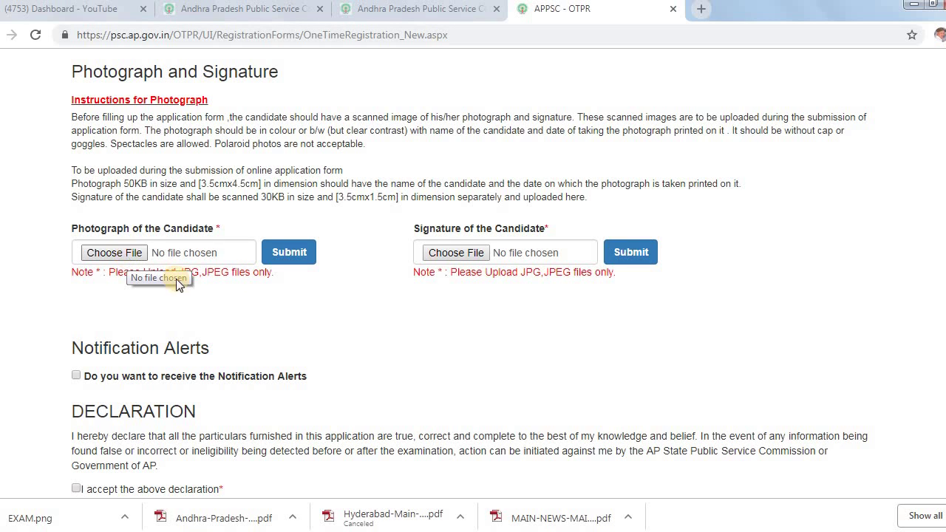
scroll(399, 270, down, 1)
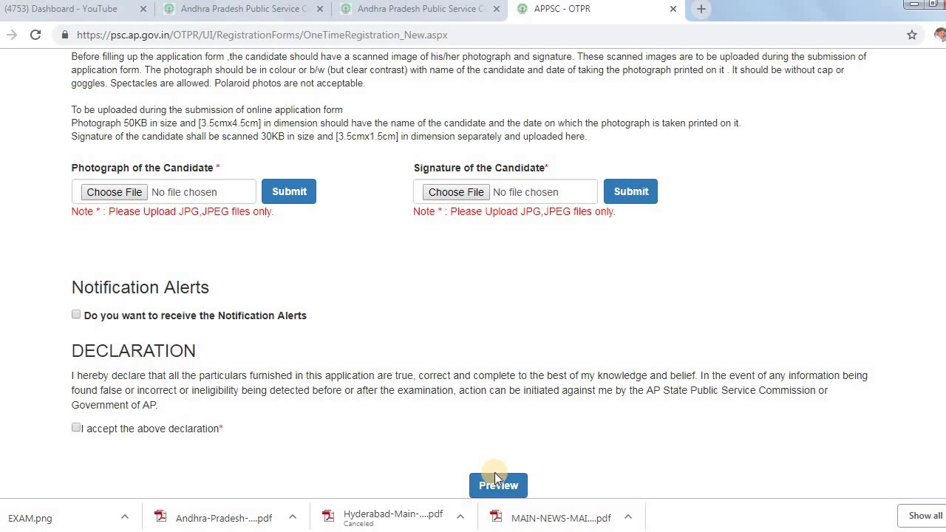
click(426, 475)
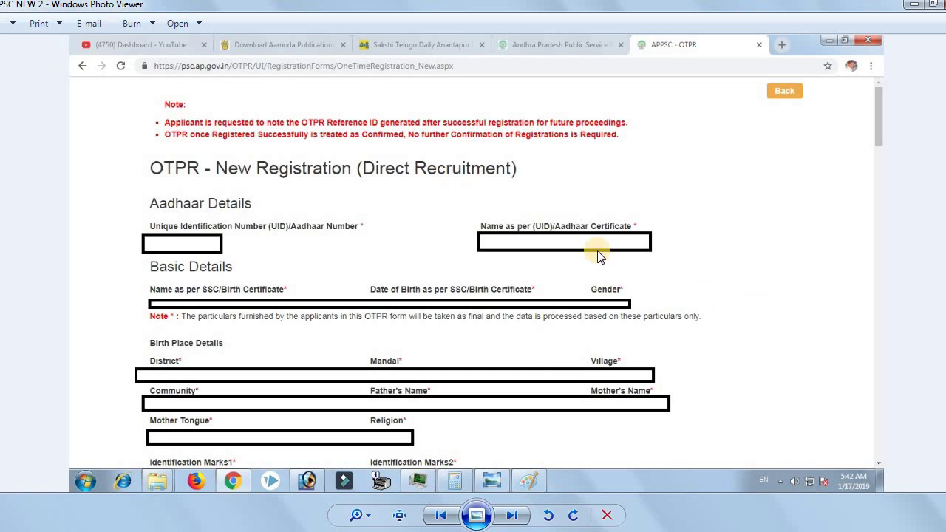
click(513, 516)
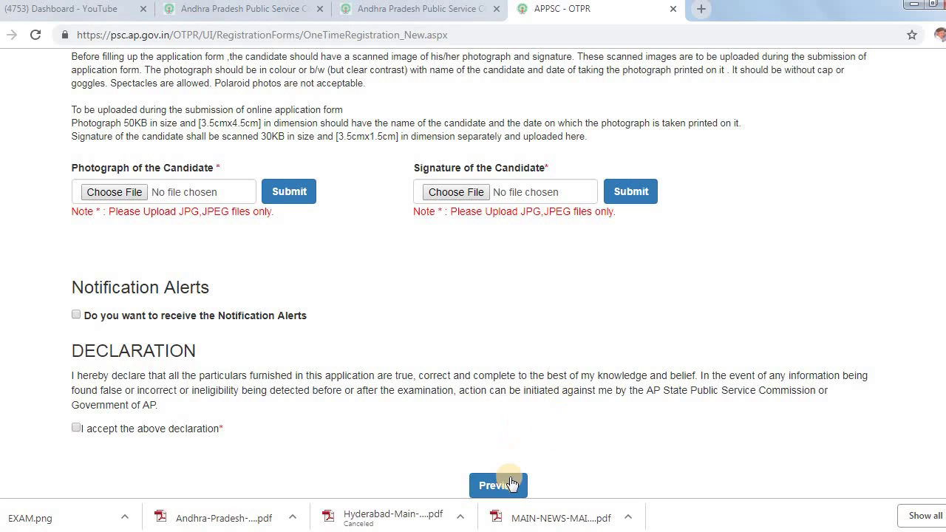
mouse_move(496, 529)
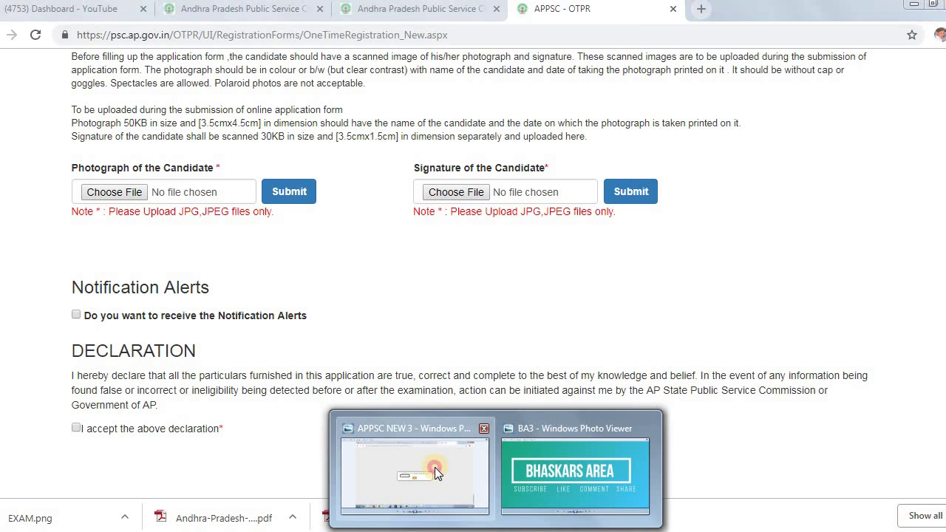
click(435, 467)
scroll(470, 295, up, 3)
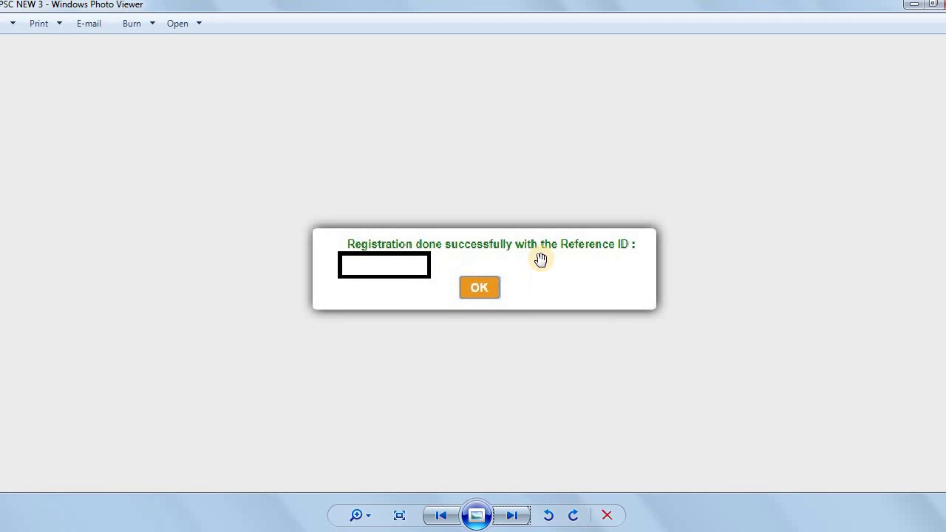
drag(584, 326, 584, 263)
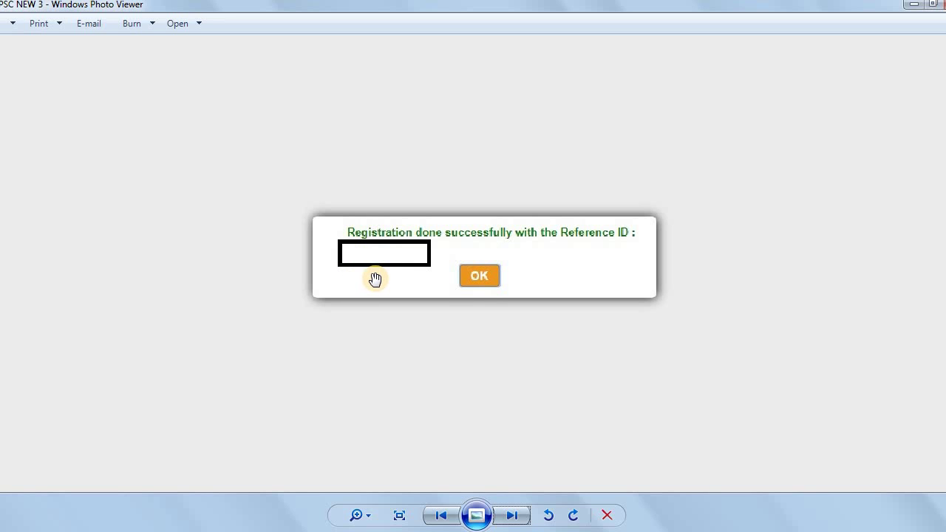
key(Right)
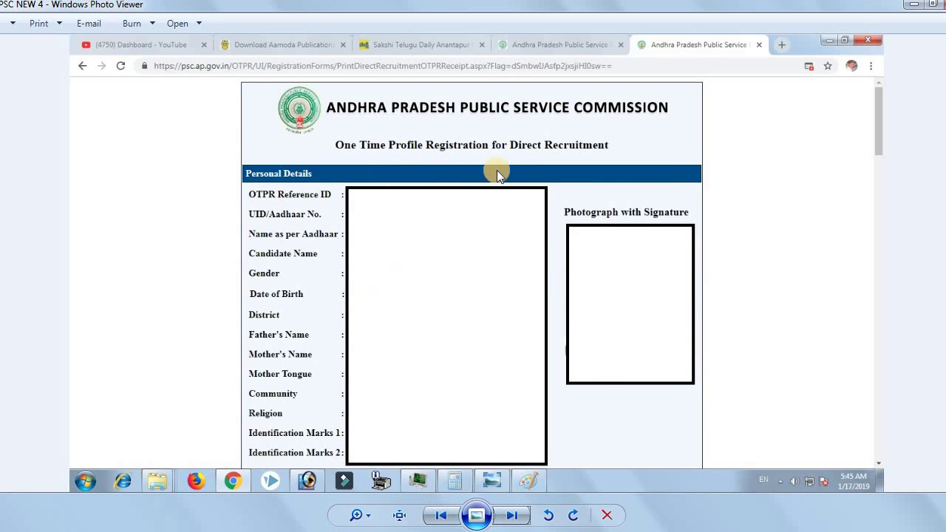
scroll(499, 218, up, 1)
drag(577, 289, 444, 200)
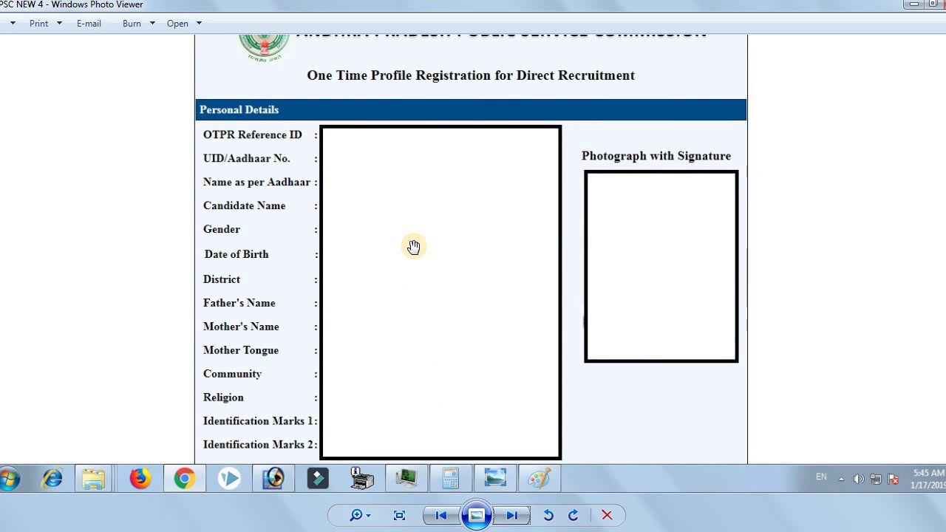
key(alt+F4)
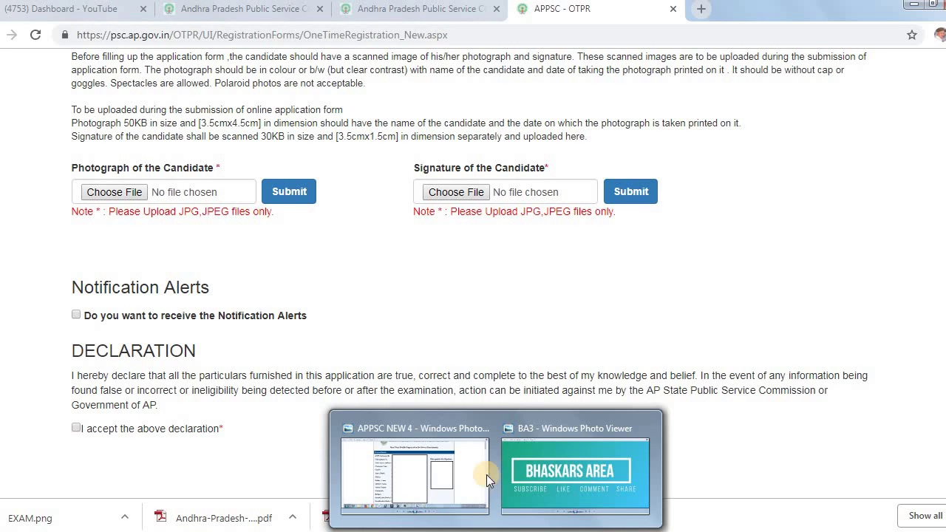
click(414, 444)
scroll(470, 318, up, 1)
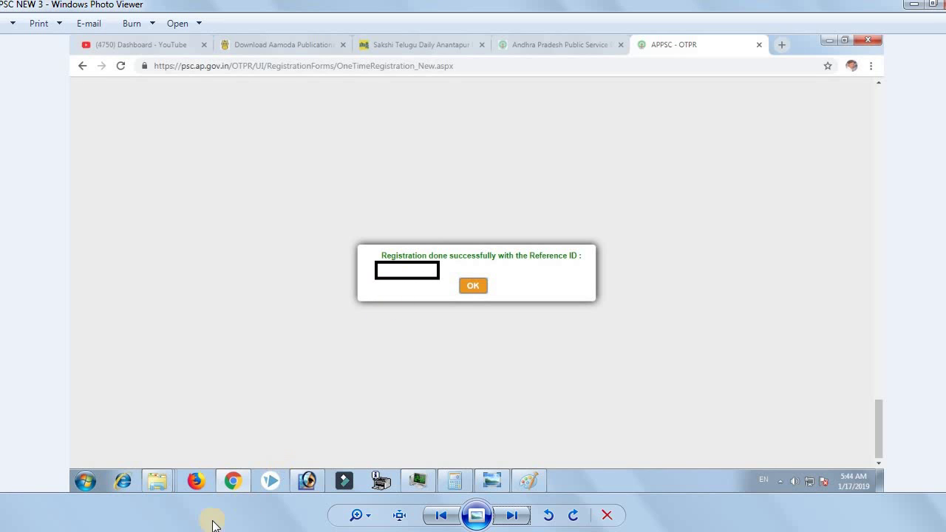
click(174, 462)
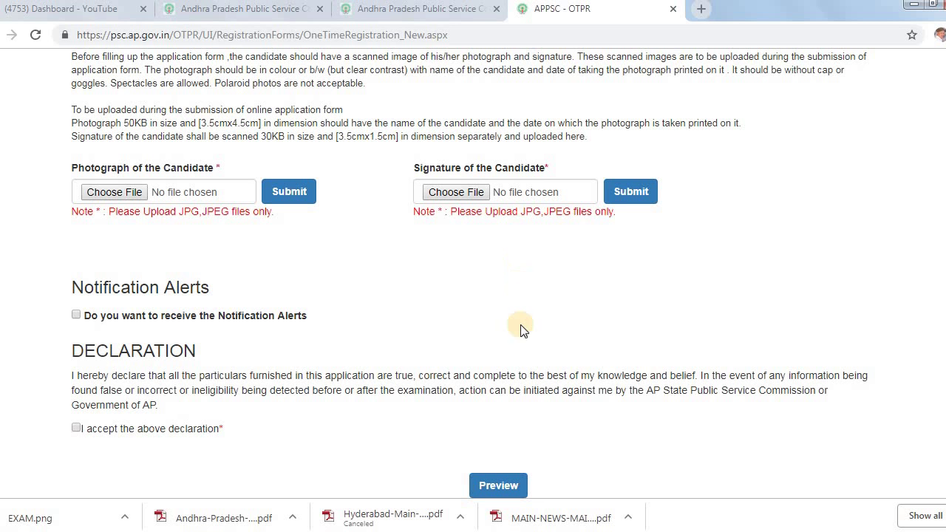
Highlight the OTPR - New Registration (Direct Recruitment) heading, then return to the psc.ap.gov.in home tab
scroll(513, 339, up, 20)
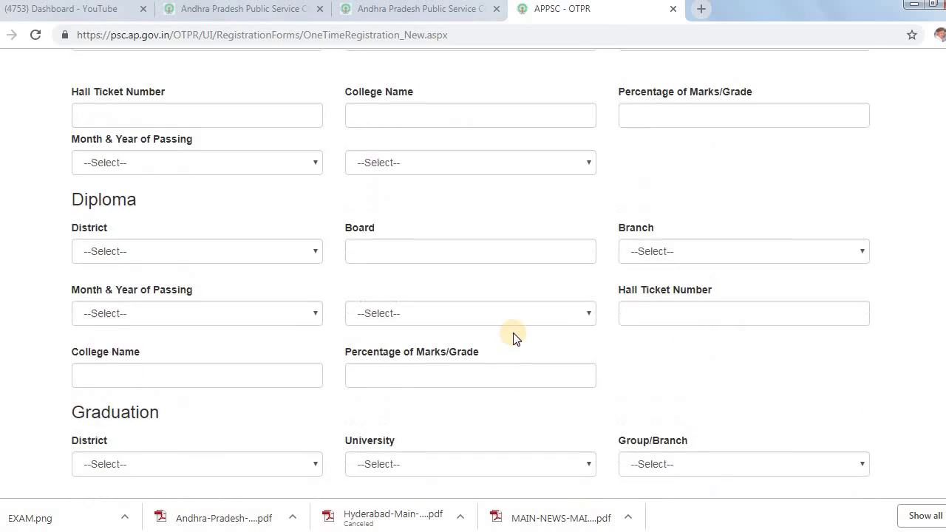
scroll(515, 337, up, 15)
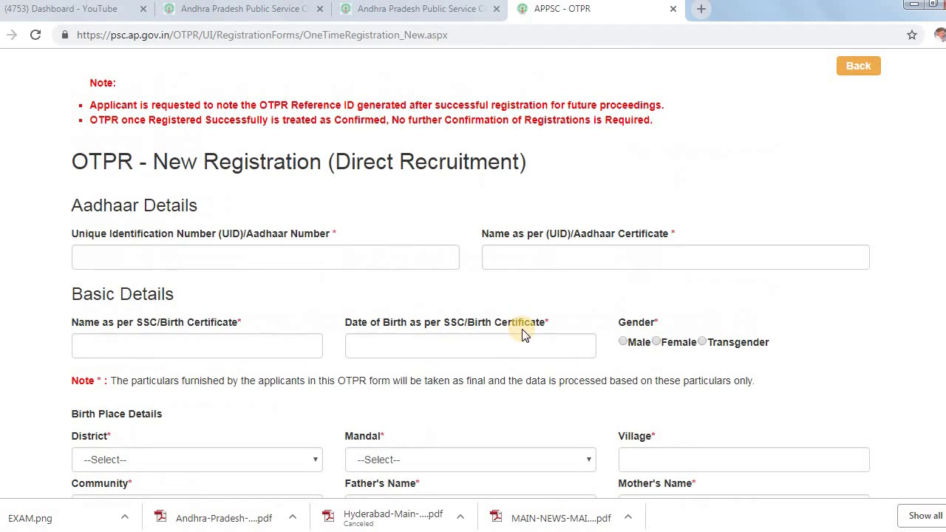
drag(72, 161, 538, 162)
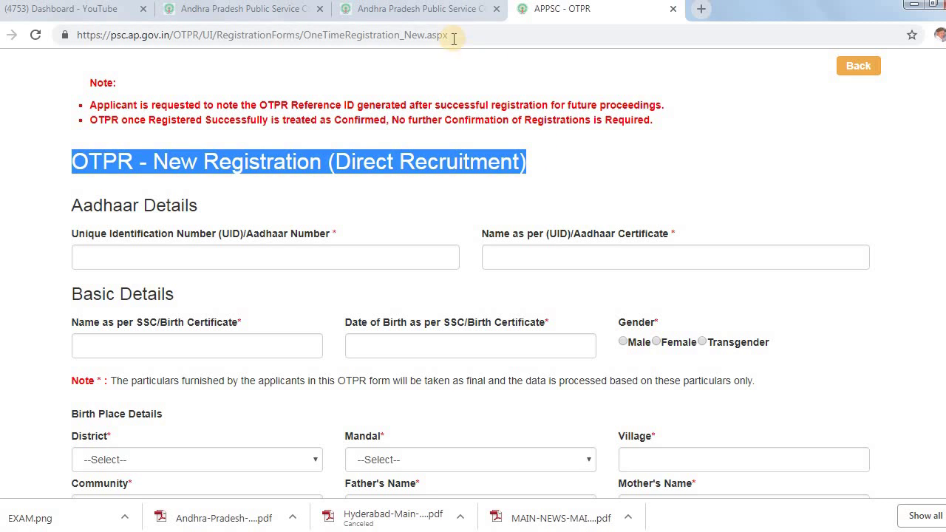
click(434, 14)
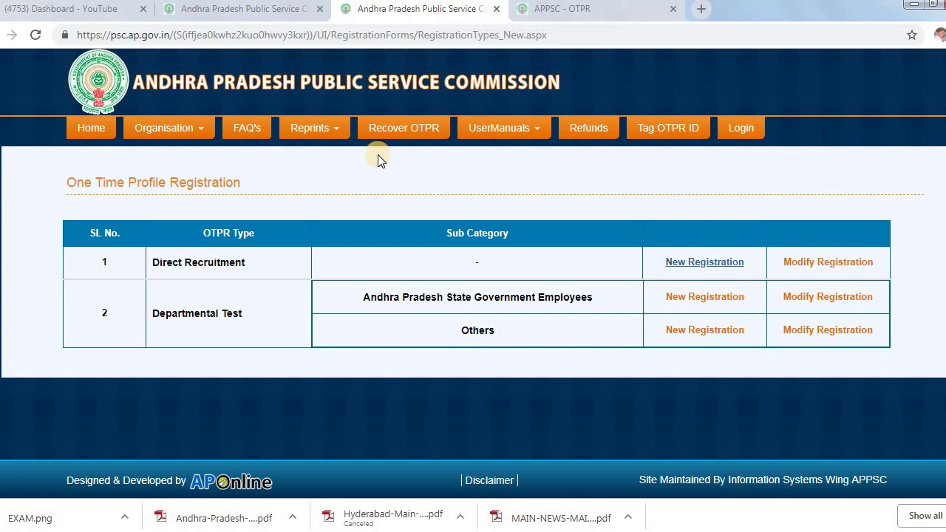
click(278, 13)
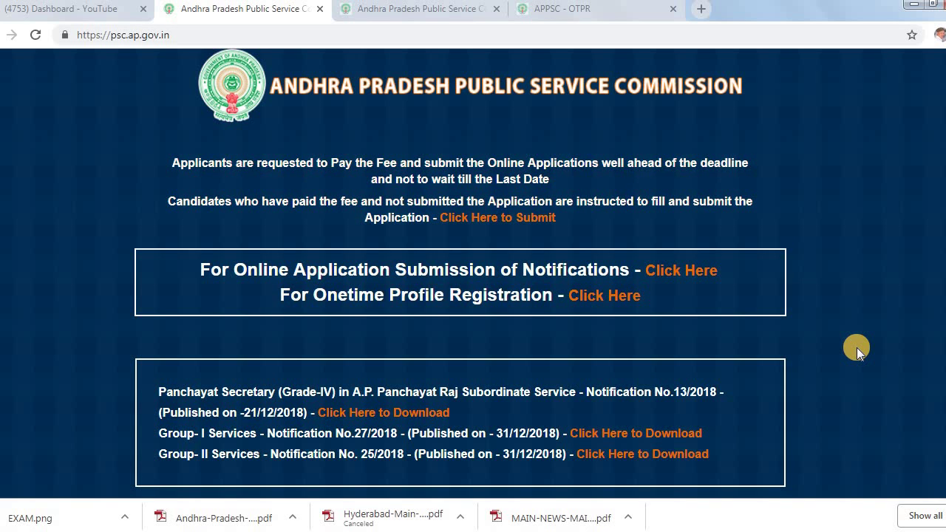
Open the New User Login Registration form and compare its fields with the confirmation screenshot
click(668, 279)
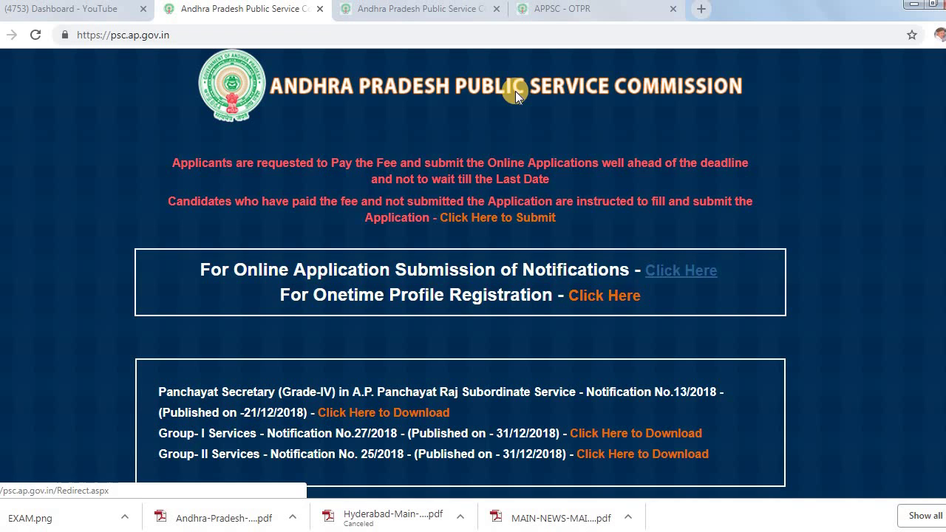
click(673, 278)
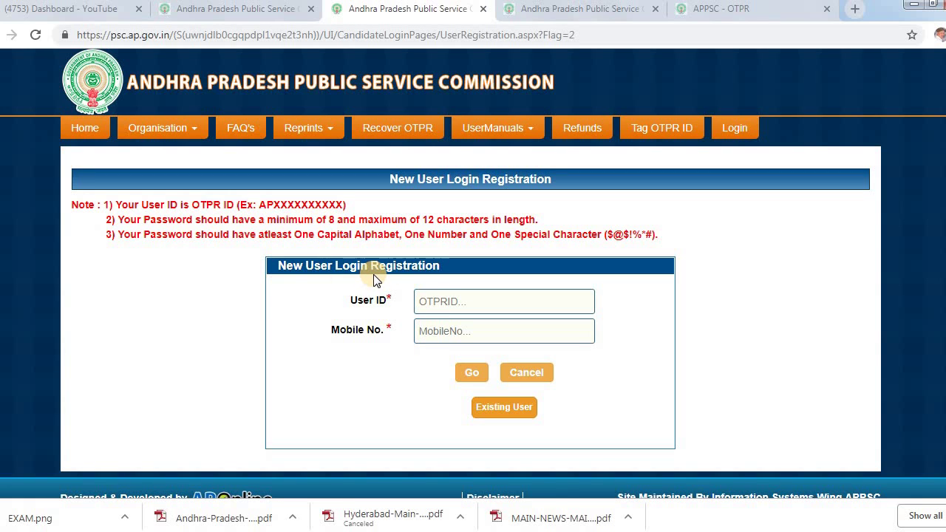
click(426, 303)
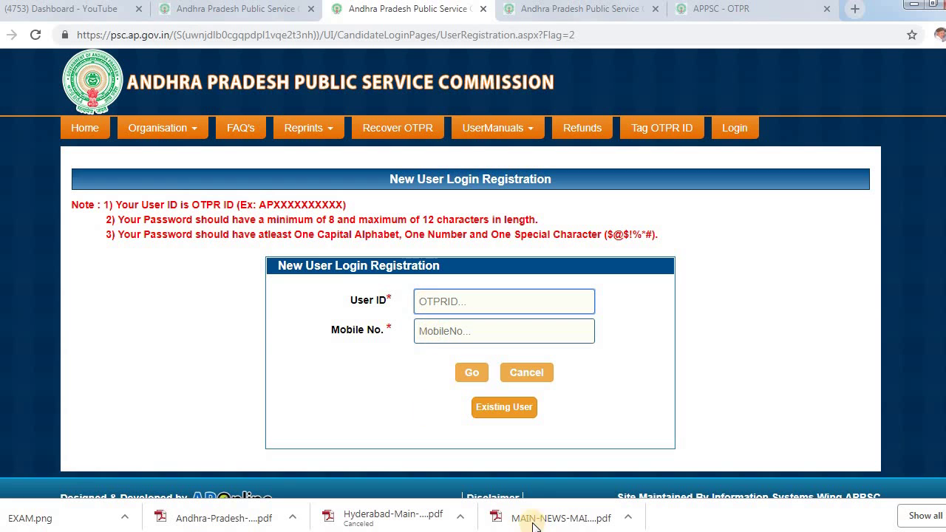
mouse_move(496, 531)
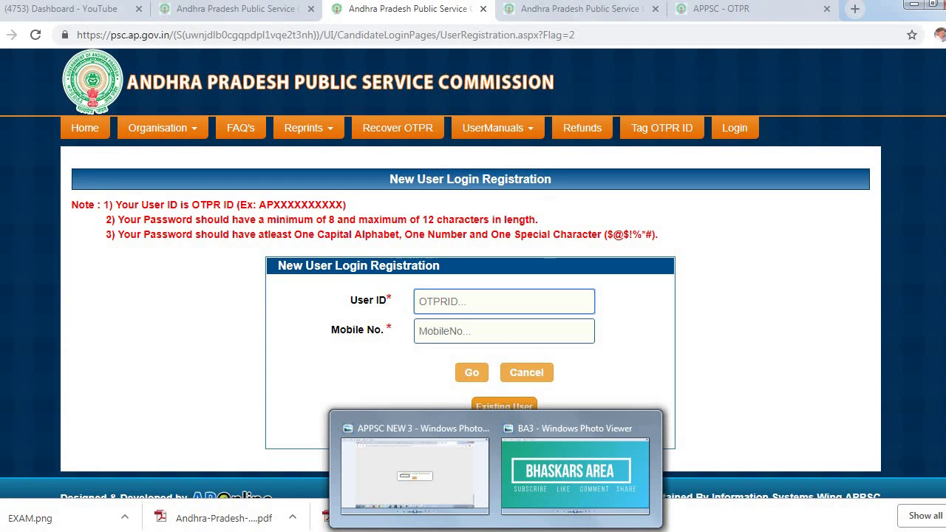
click(406, 480)
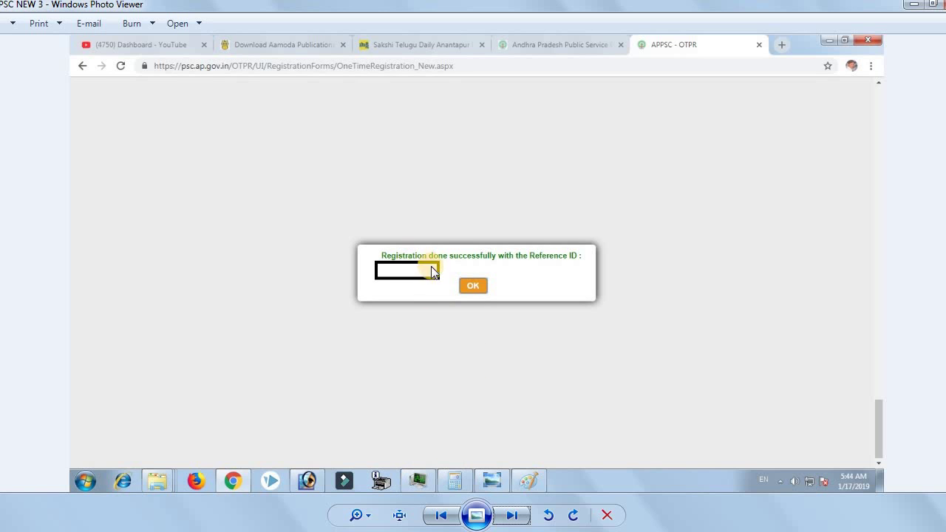
click(171, 531)
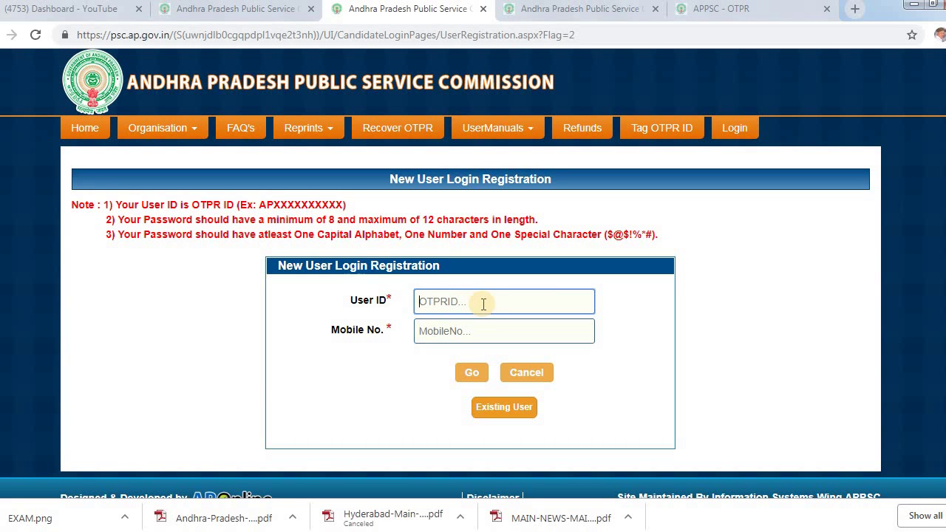
click(455, 331)
click(648, 325)
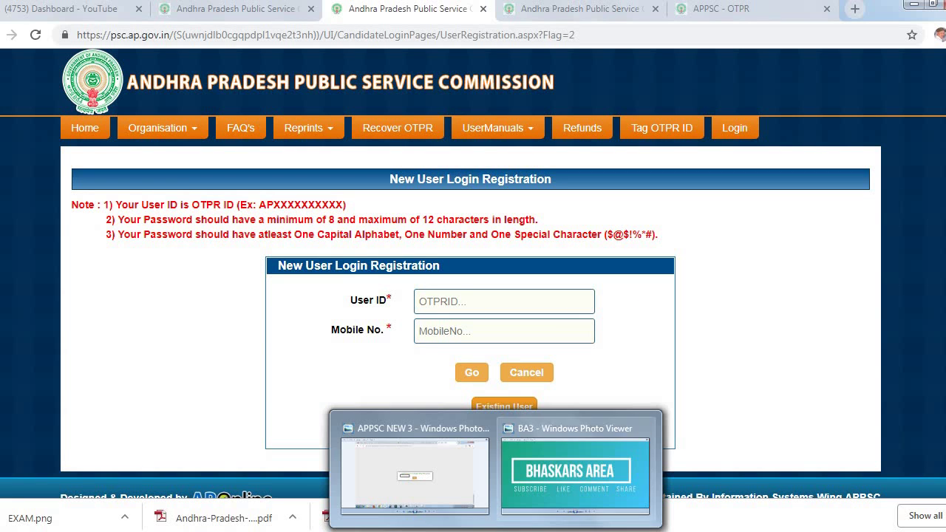
View the confirmation, reference ID, OTPR receipt and password setup screenshots in Photo Viewer
click(414, 486)
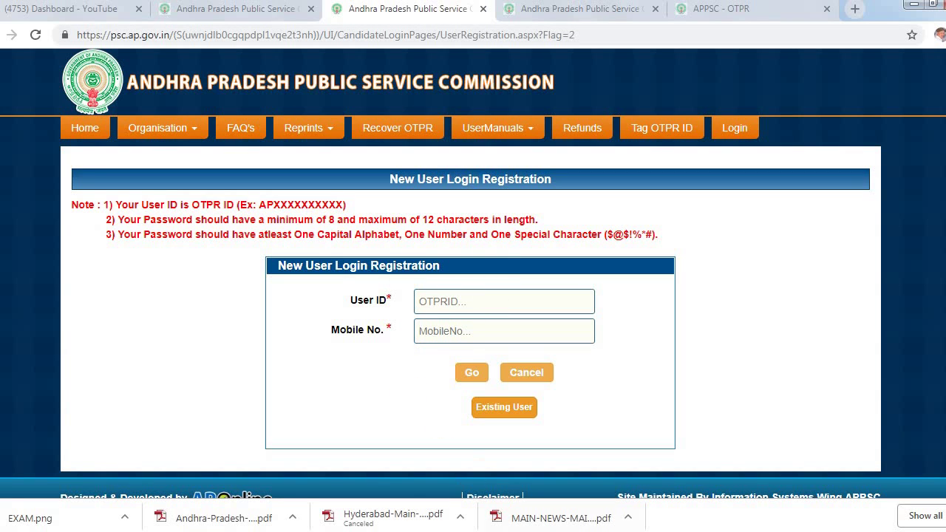
click(447, 460)
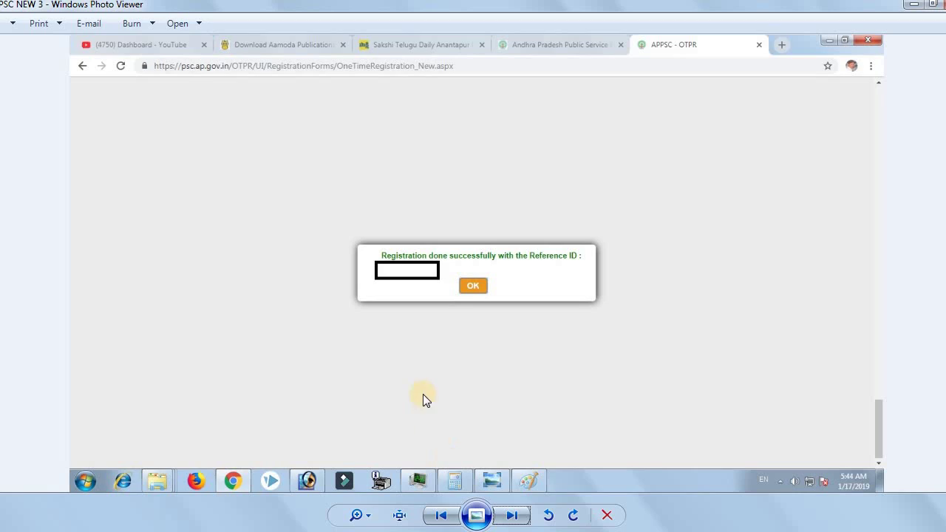
key(alt+Tab)
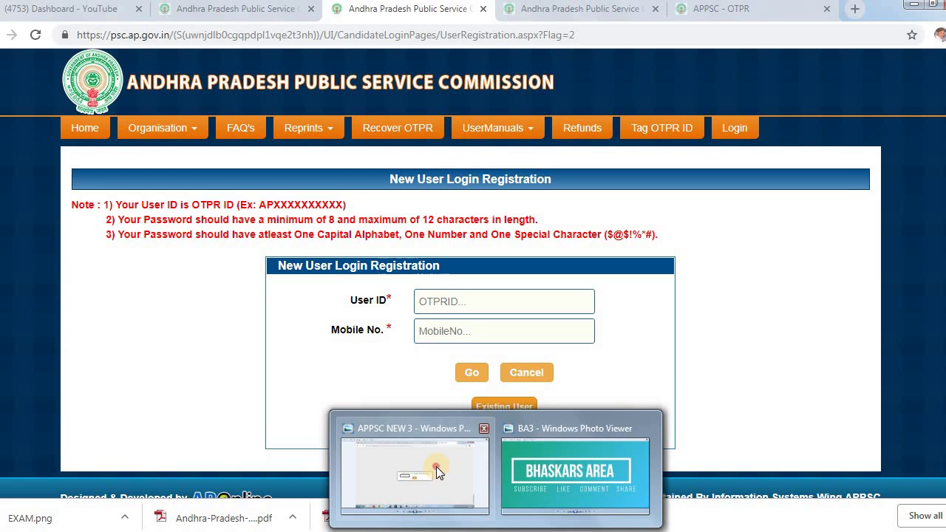
click(436, 467)
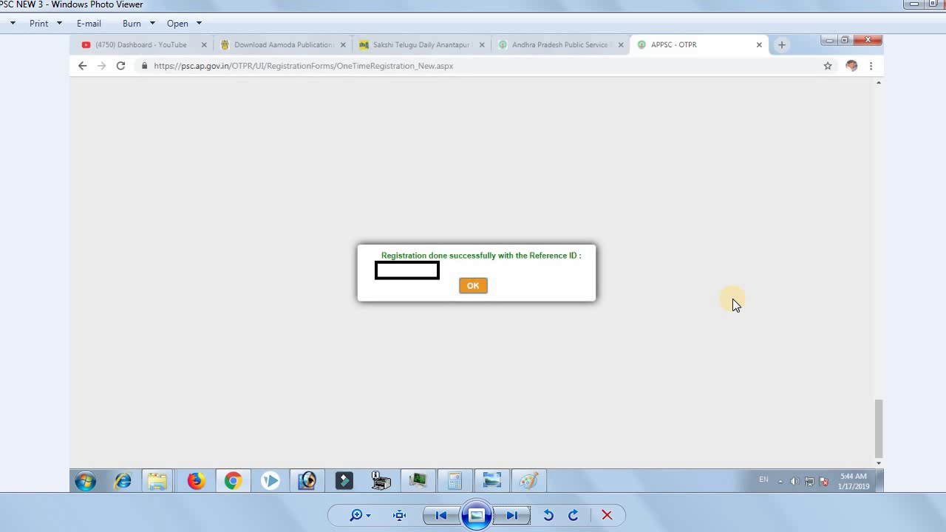
key(Right)
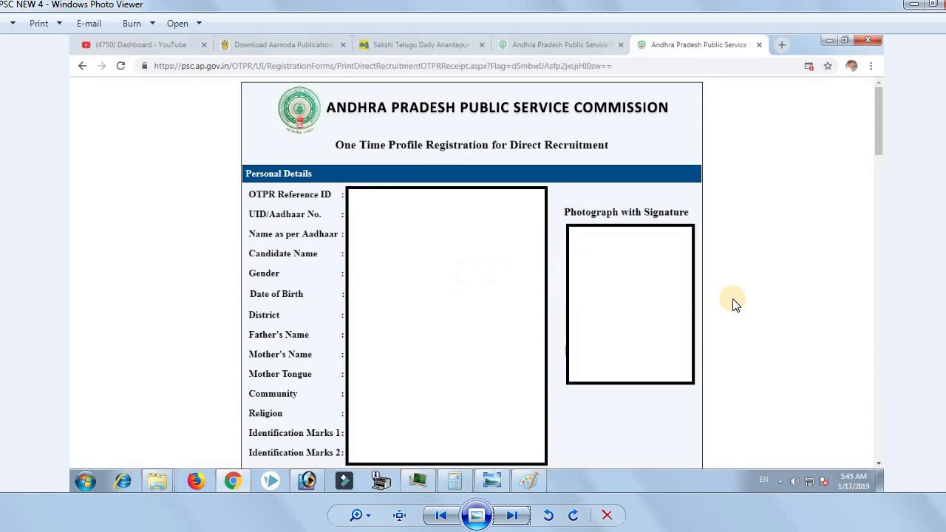
key(Right)
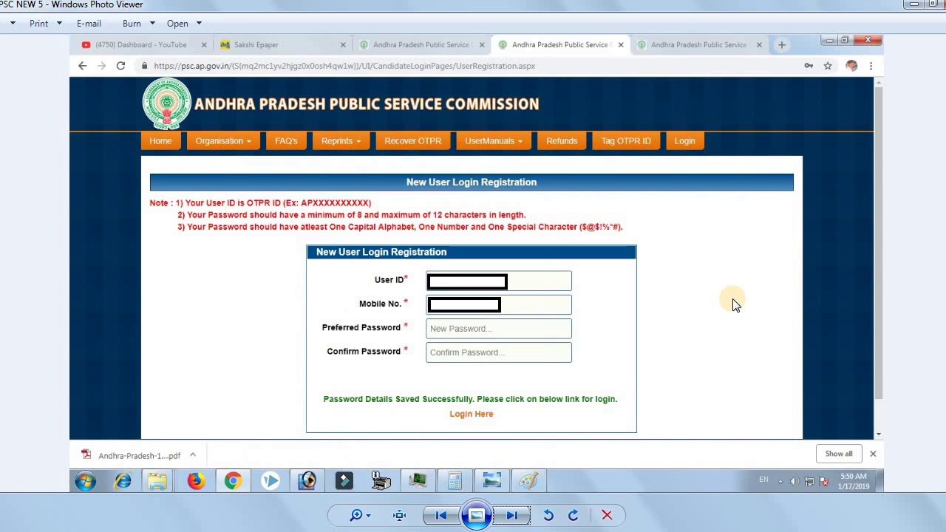
scroll(452, 339, up, 1)
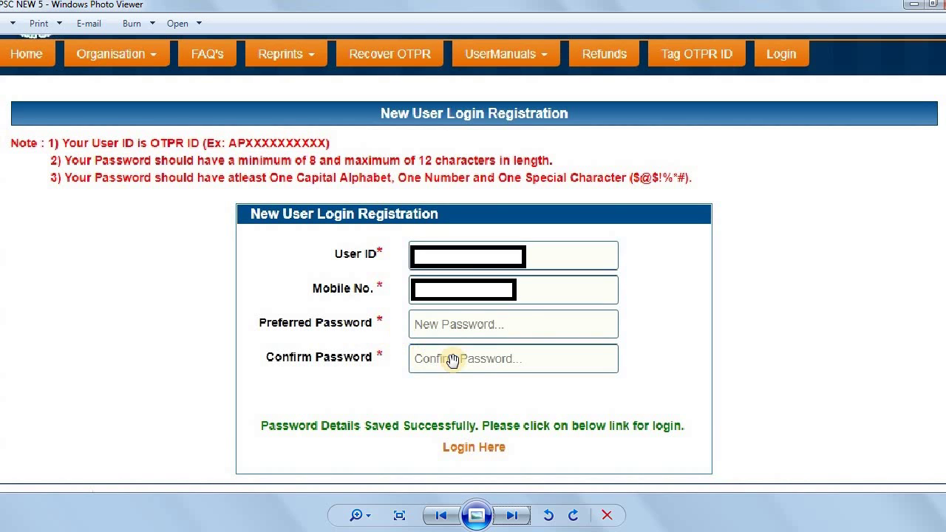
scroll(452, 361, up, 2)
scroll(510, 277, up, 1)
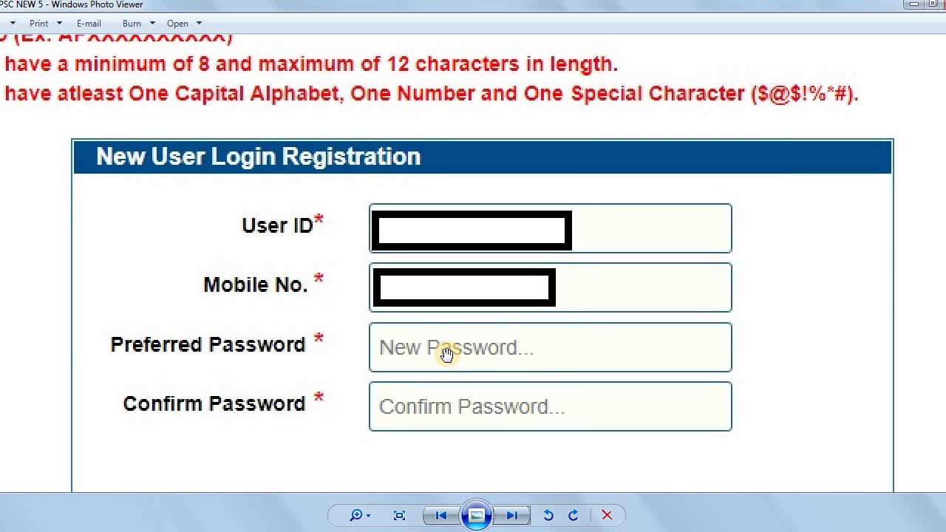
drag(382, 165, 499, 240)
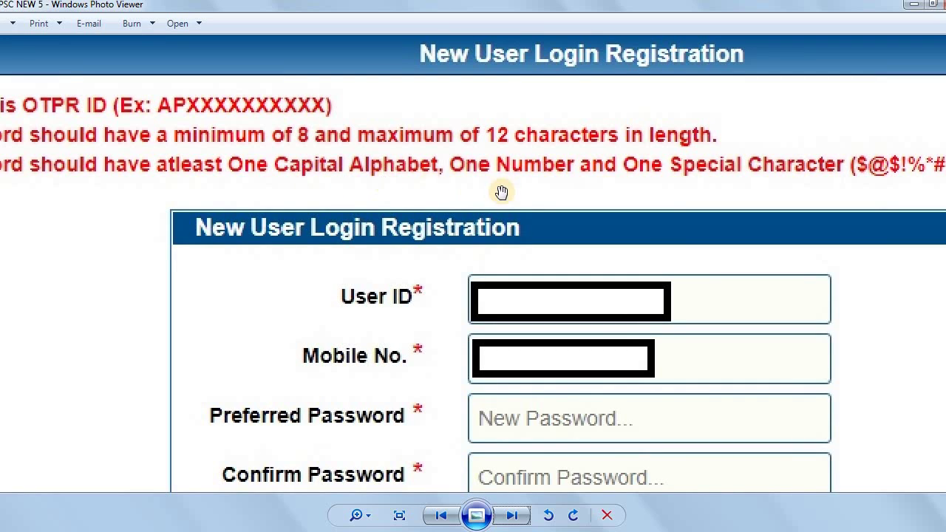
drag(672, 188, 597, 180)
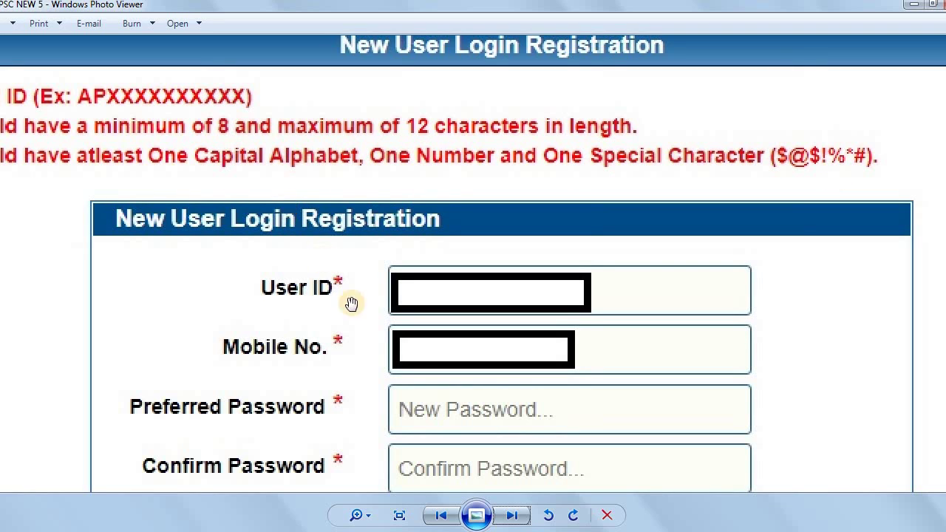
drag(366, 318, 367, 217)
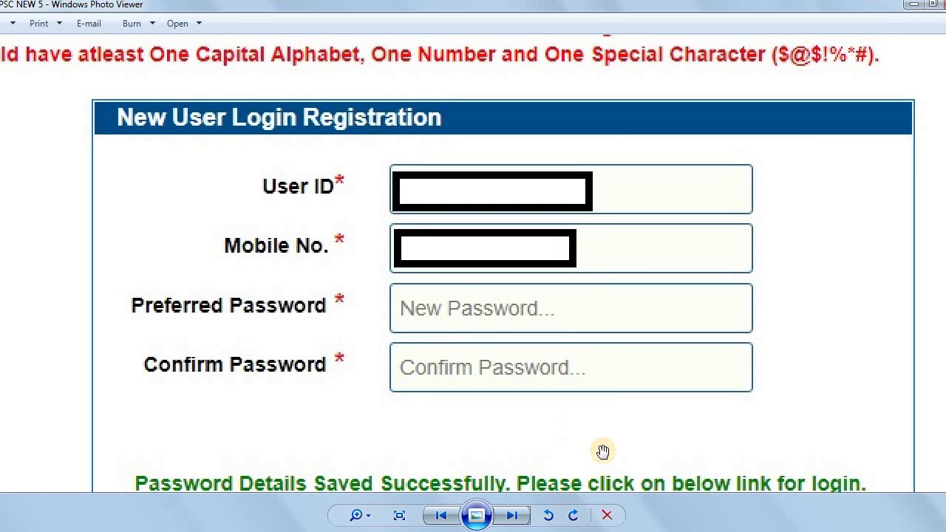
drag(594, 436, 323, 378)
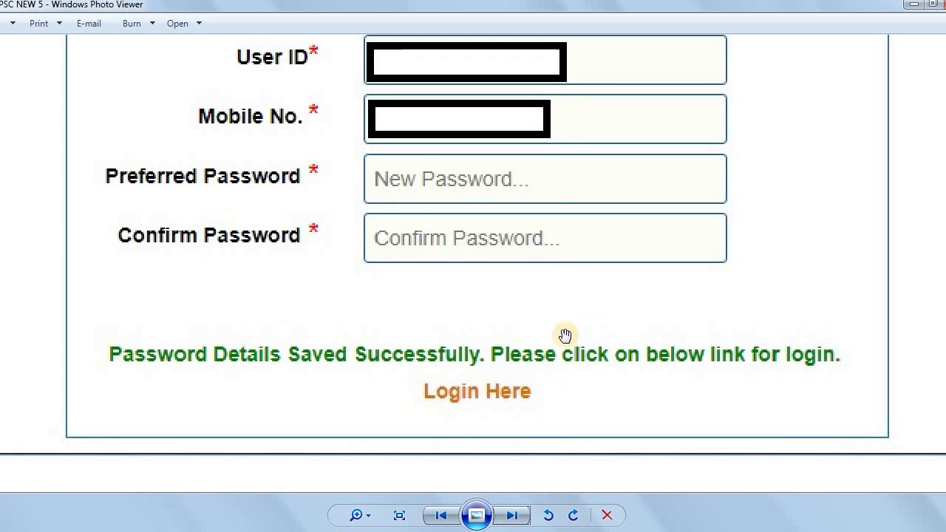
scroll(558, 295, down, 1)
scroll(561, 216, down, 3)
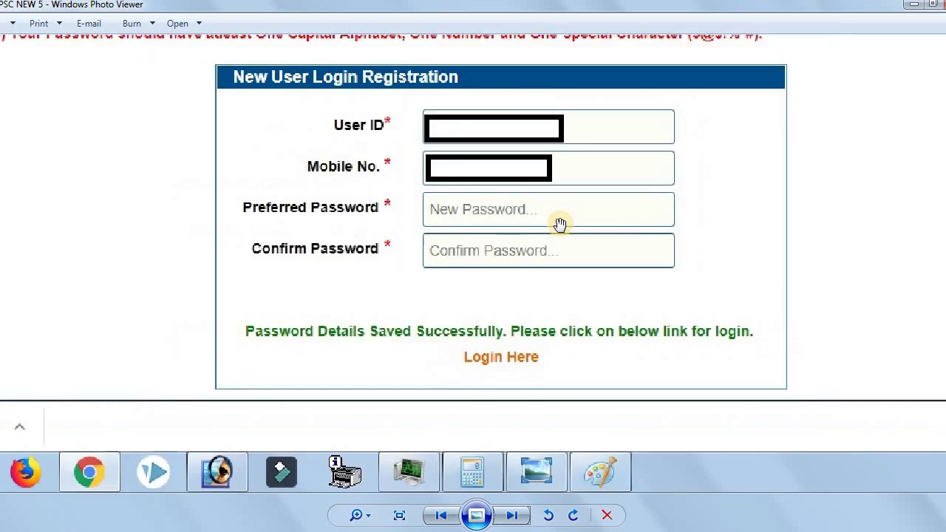
Open the existing-user login page and clear the prefilled User ID
scroll(576, 259, up, 1)
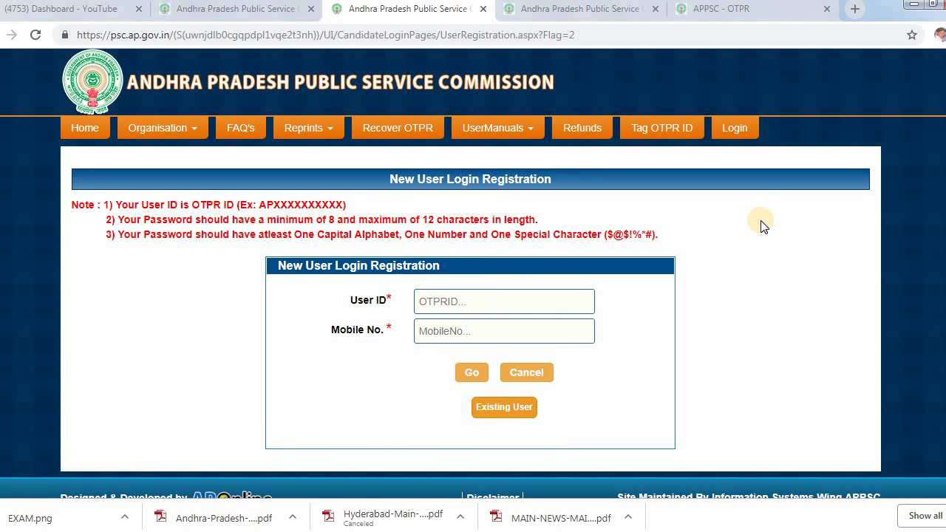
click(513, 408)
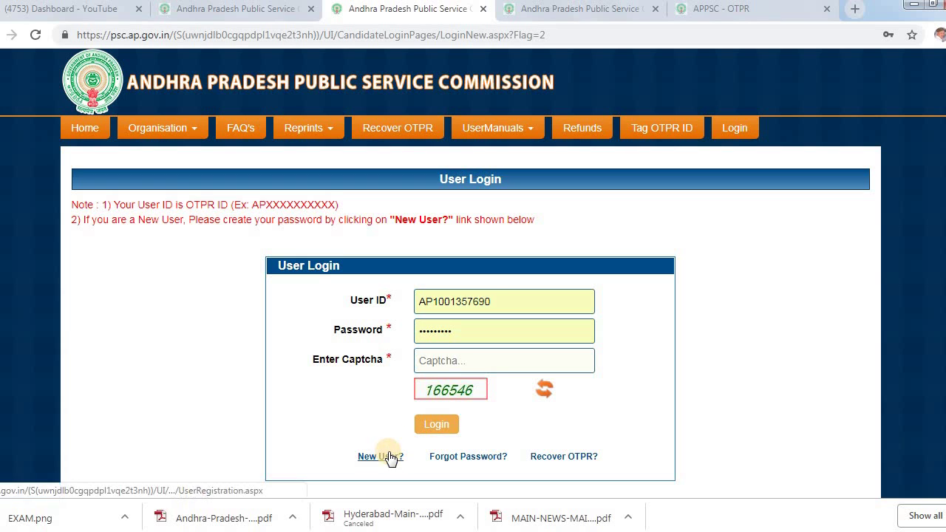
drag(497, 300, 405, 304)
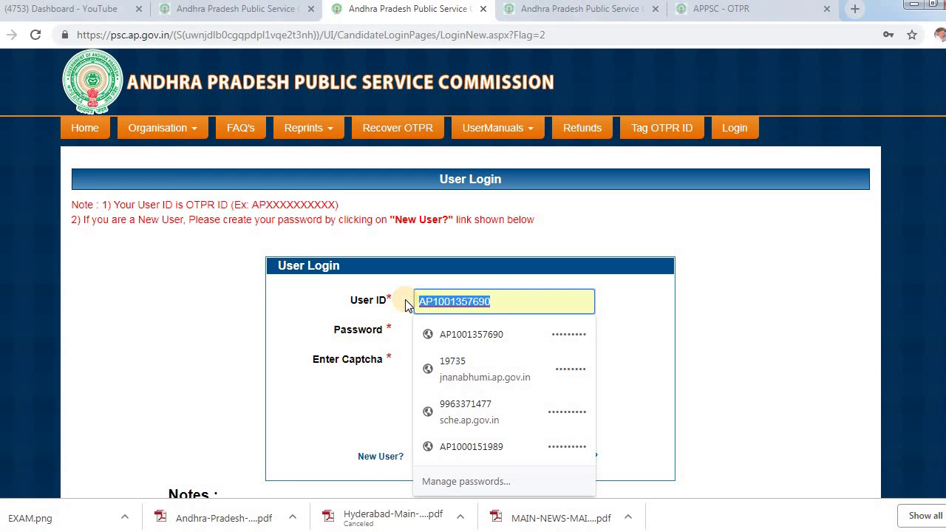
key(BackSpace)
click(680, 311)
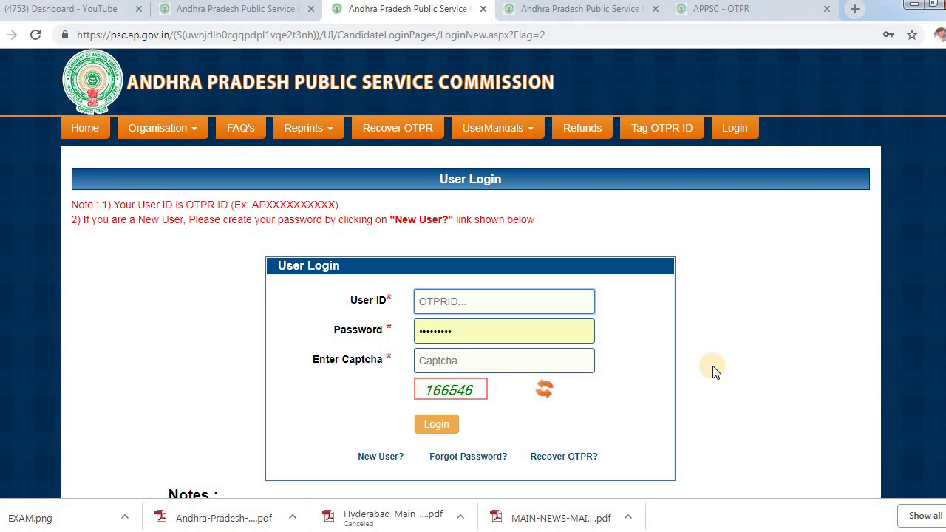
Fill in the saved OTPR ID and password, enter the displayed captcha, and log in
text(a)
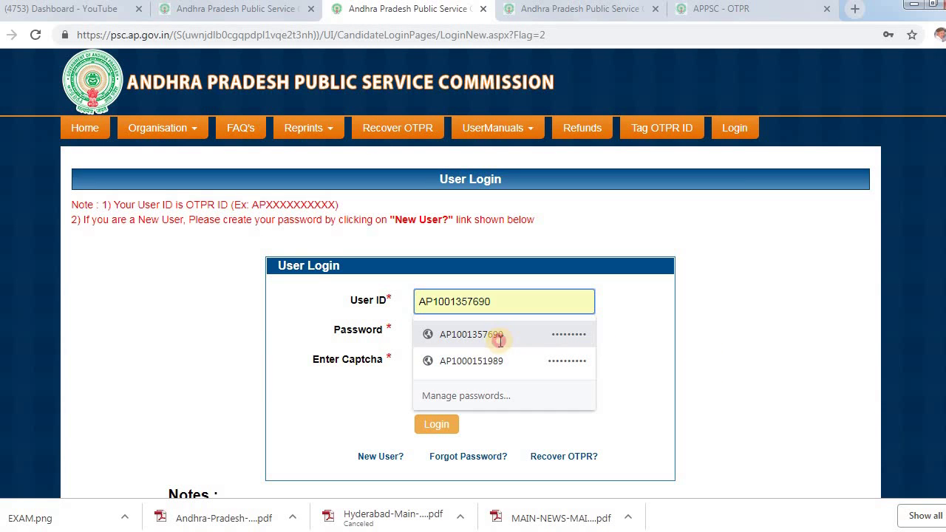
click(500, 339)
click(441, 427)
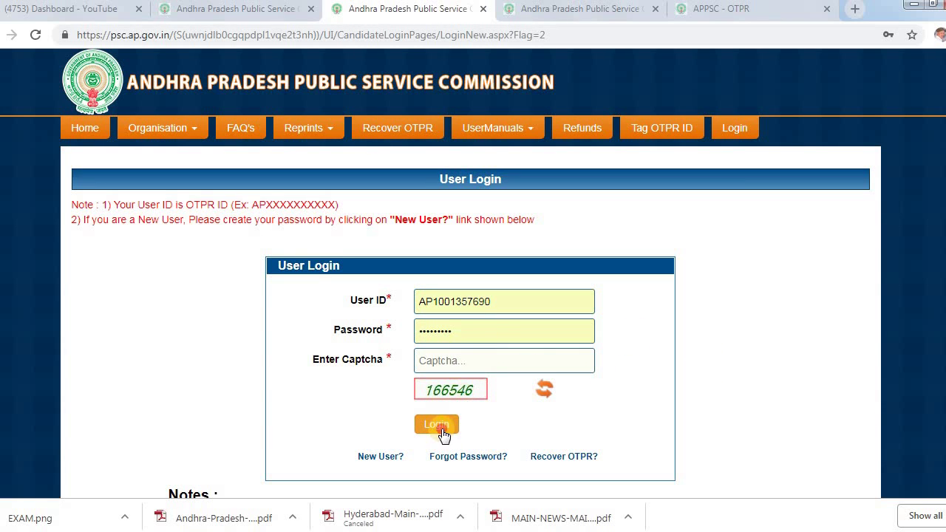
click(550, 360)
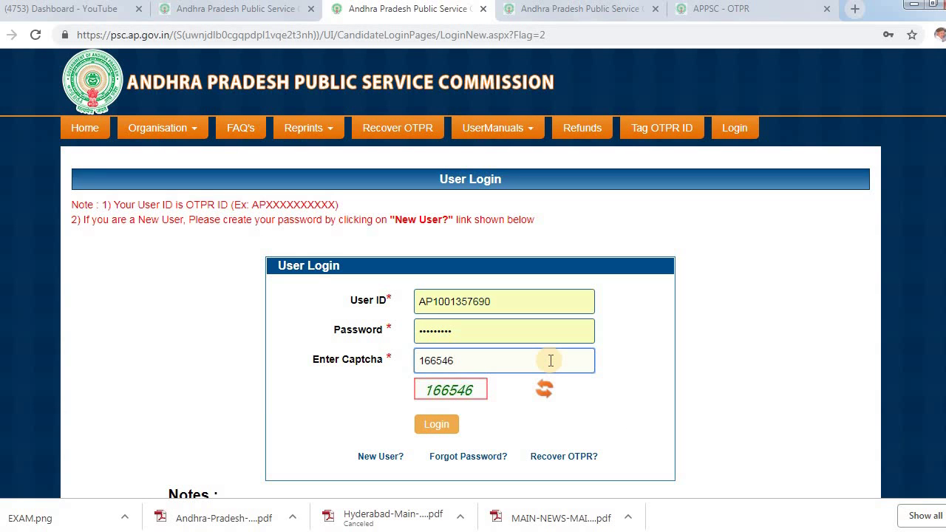
text(166546)
click(430, 428)
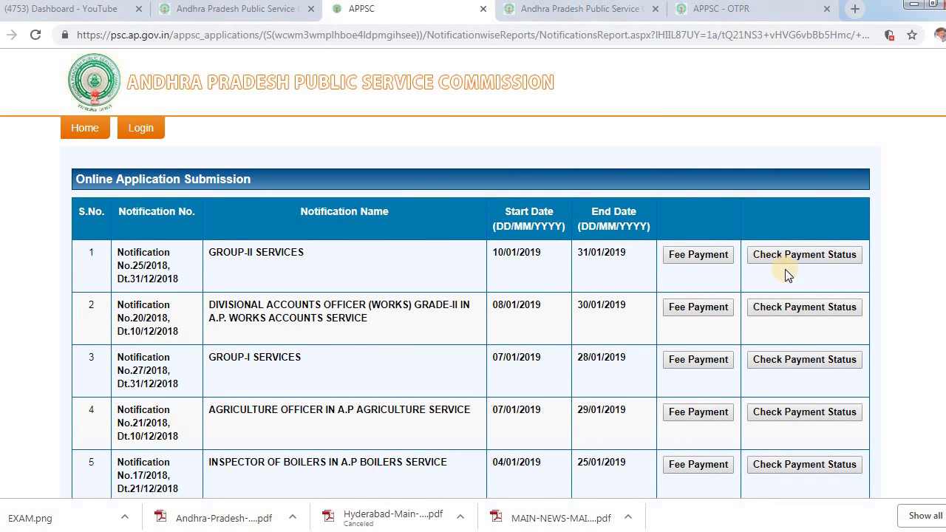
Scroll through all 17 notifications down to Panchayat Secretary (Grade-IV) and Horticulture Officer
scroll(313, 275, down, 1)
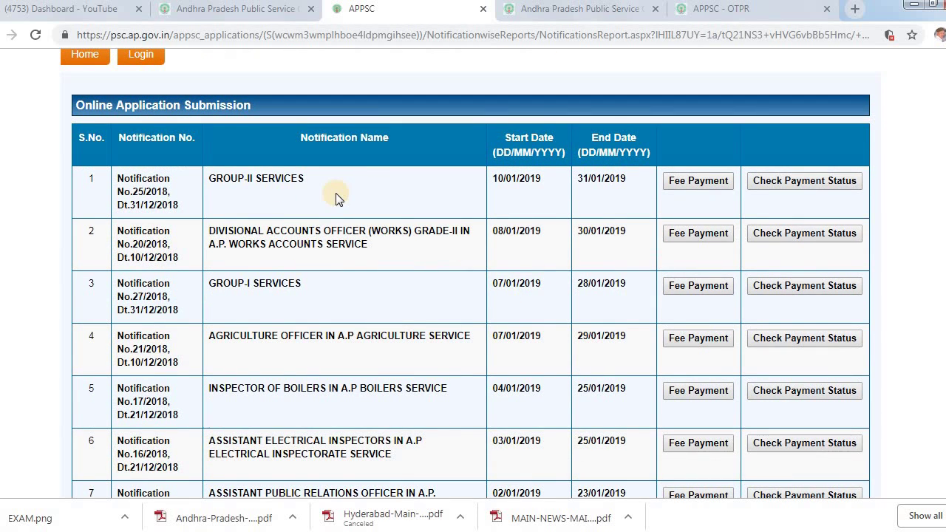
scroll(285, 188, down, 3)
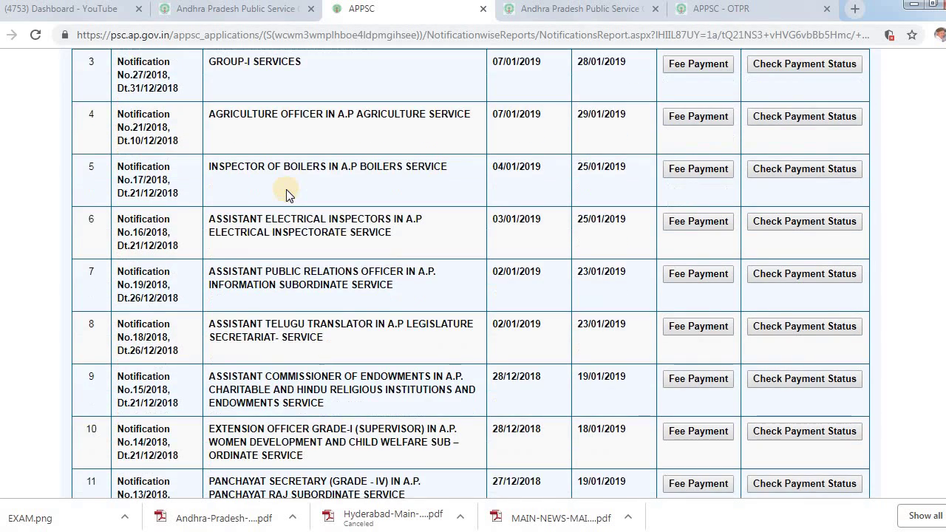
scroll(286, 189, up, 3)
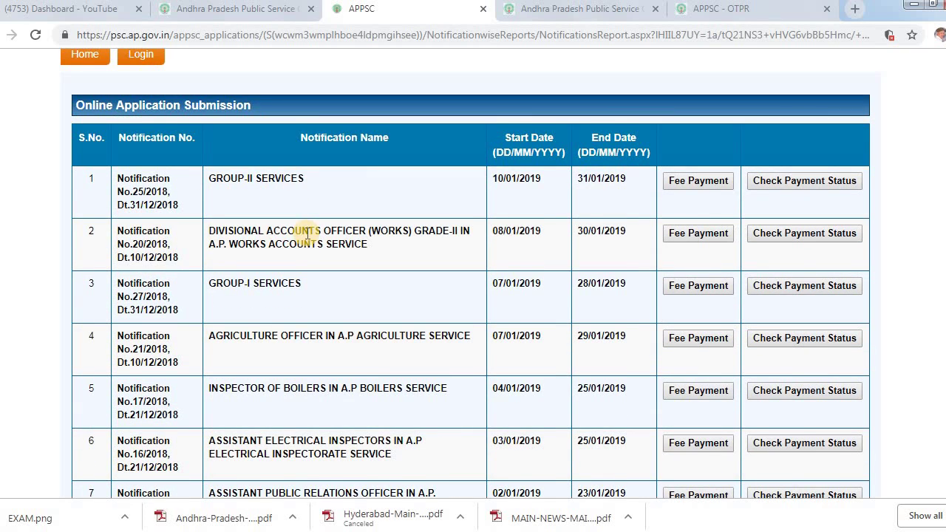
scroll(307, 233, down, 3)
scroll(307, 234, down, 1)
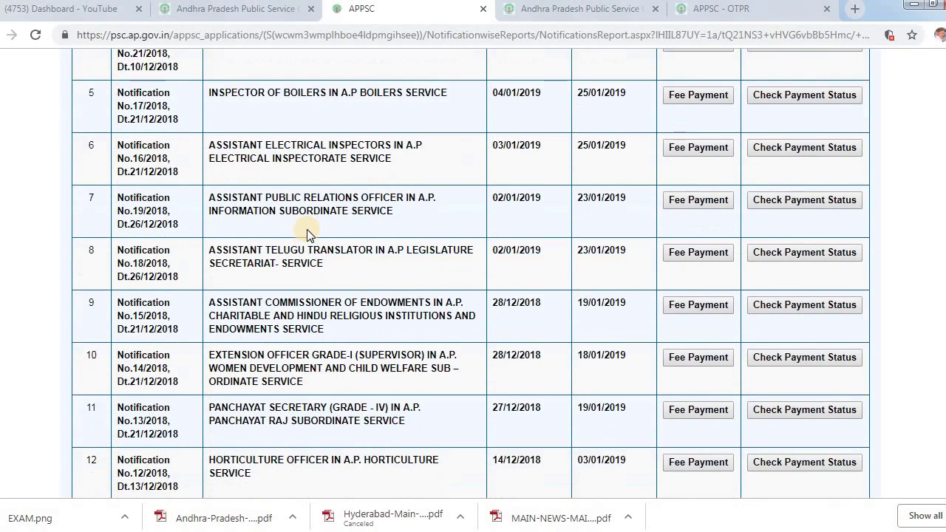
scroll(306, 229, down, 2)
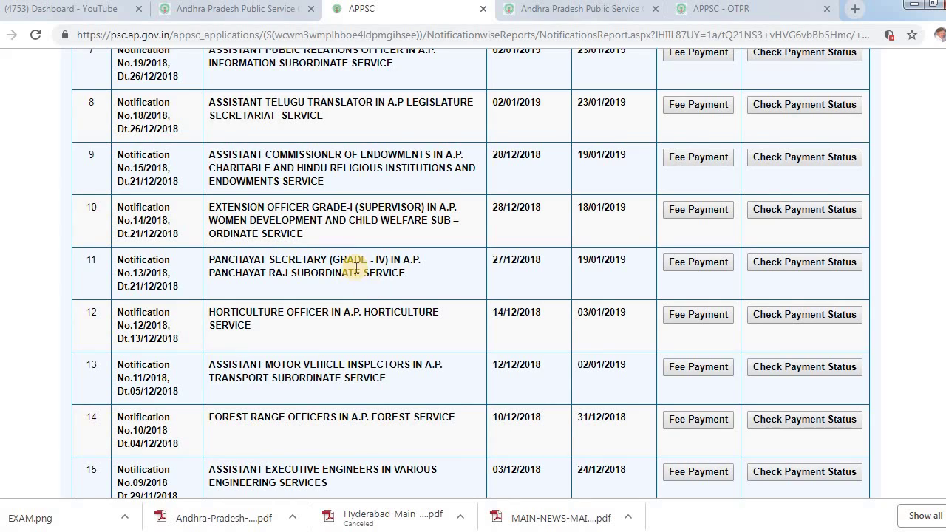
scroll(356, 270, down, 1)
scroll(296, 302, down, 1)
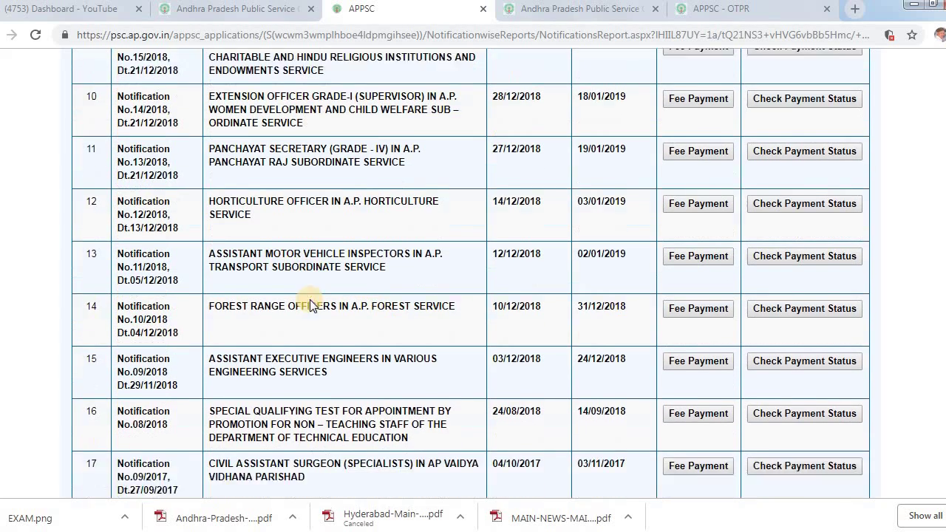
scroll(309, 299, down, 2)
scroll(605, 361, up, 8)
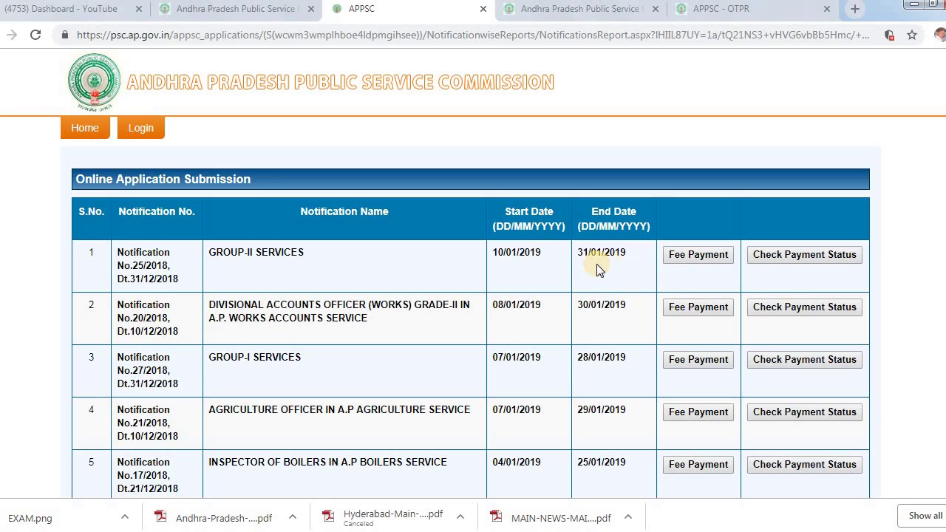
scroll(597, 266, down, 9)
scroll(598, 271, down, 2)
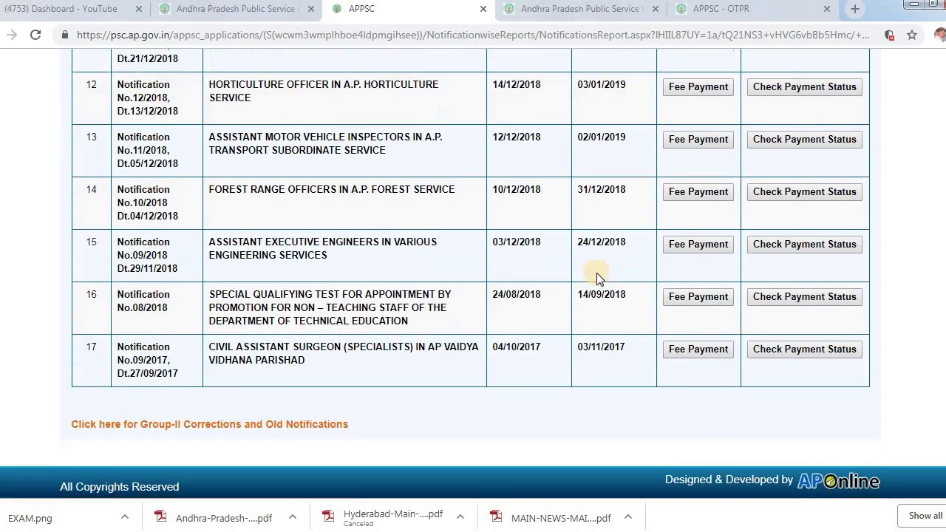
scroll(598, 273, up, 10)
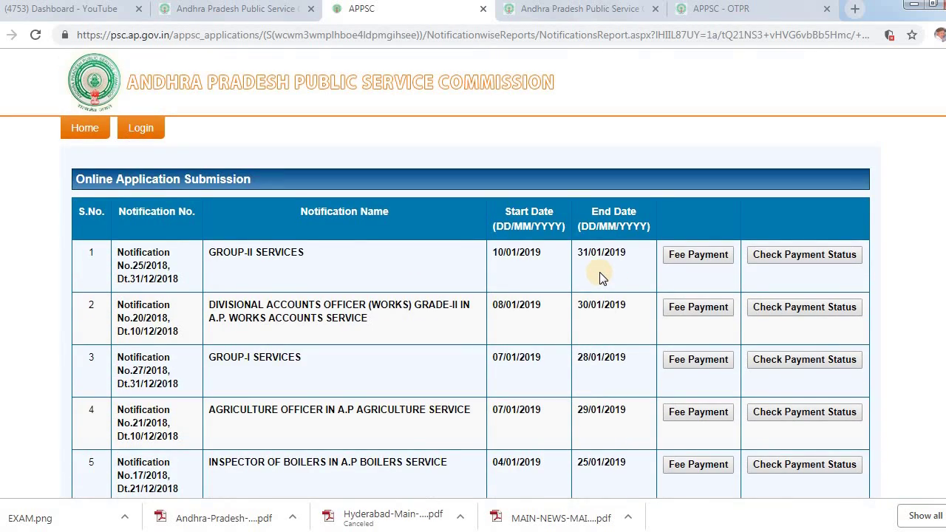
scroll(599, 272, down, 4)
scroll(576, 287, down, 2)
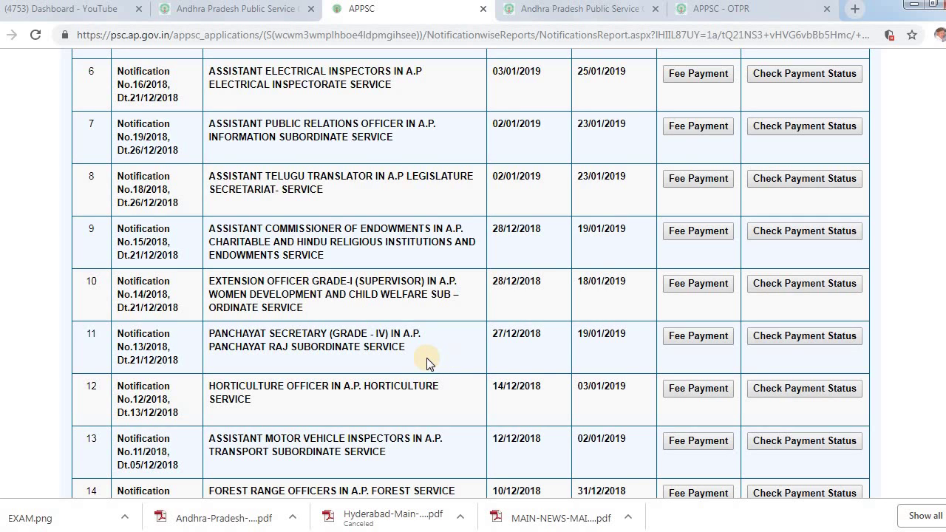
scroll(443, 376, up, 6)
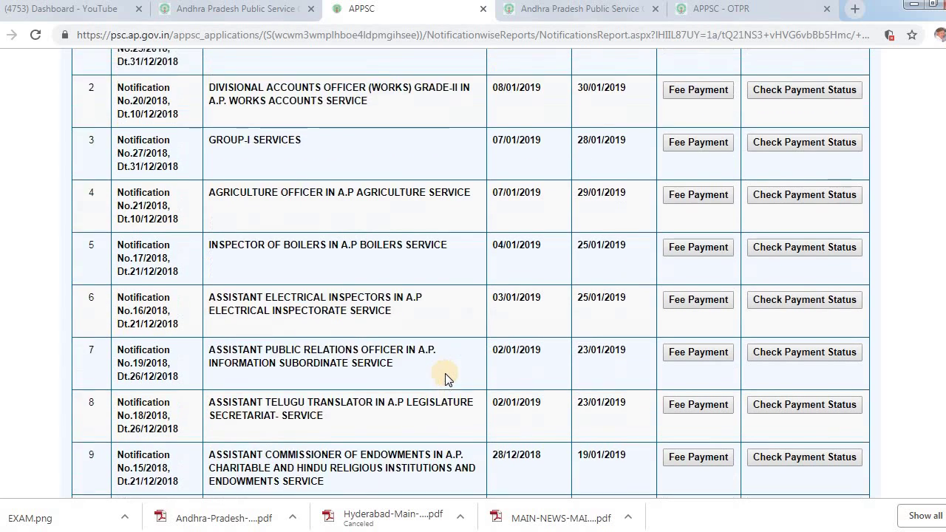
Glance at the commission's home page, then scroll the open notifications list again
click(273, 10)
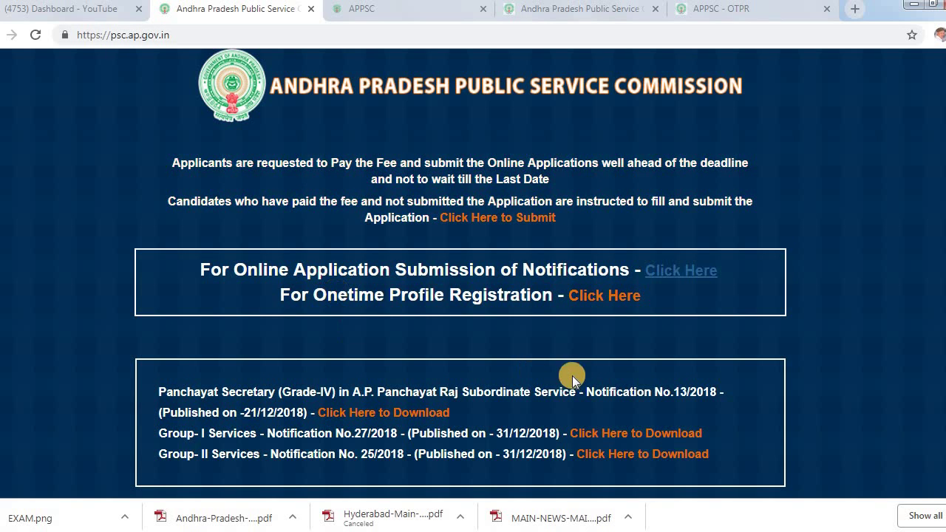
click(404, 13)
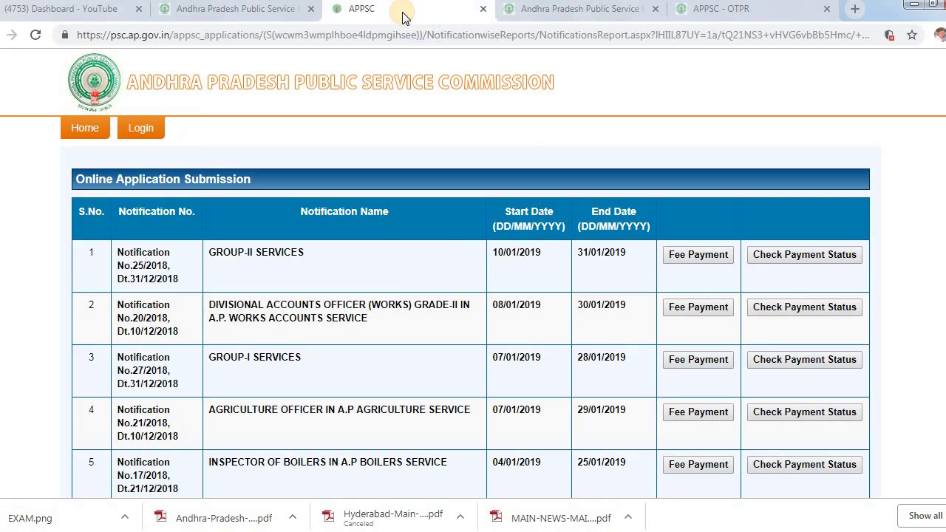
scroll(406, 390, down, 1)
scroll(407, 389, down, 2)
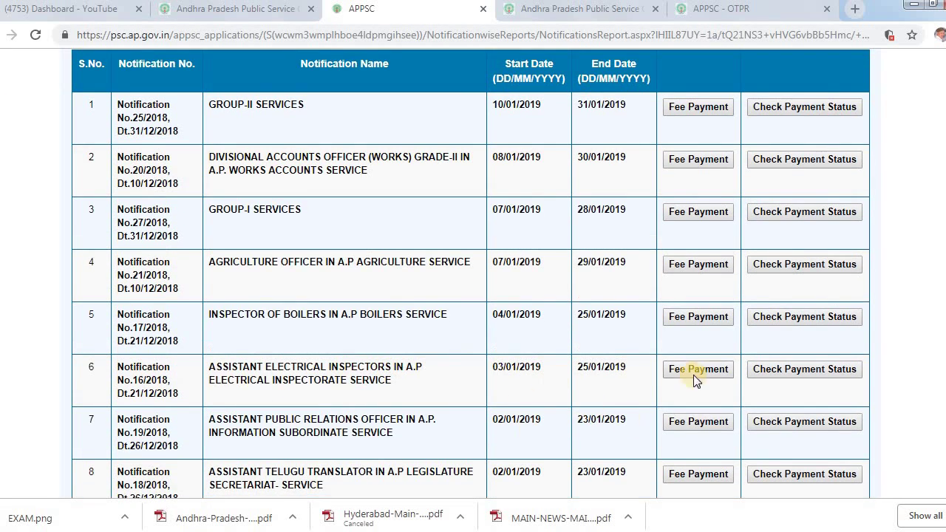
scroll(594, 369, down, 3)
scroll(589, 378, down, 2)
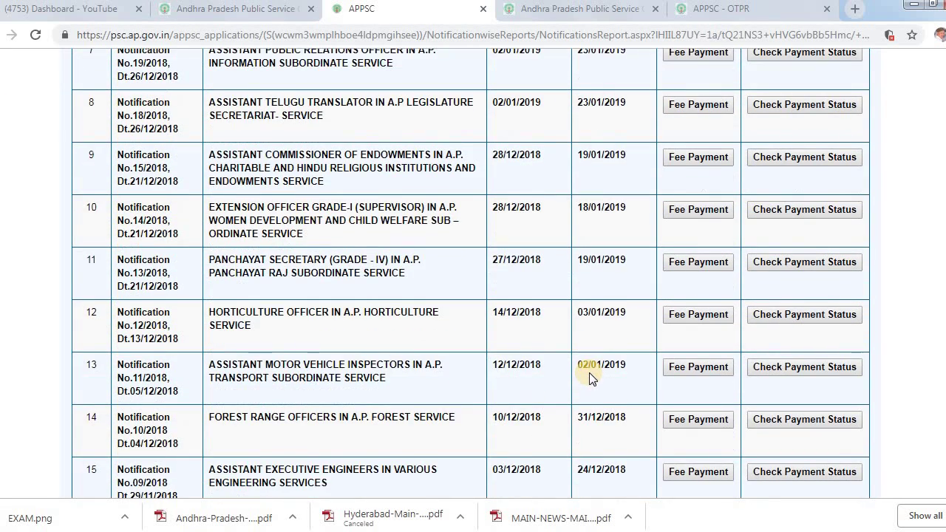
scroll(591, 374, down, 2)
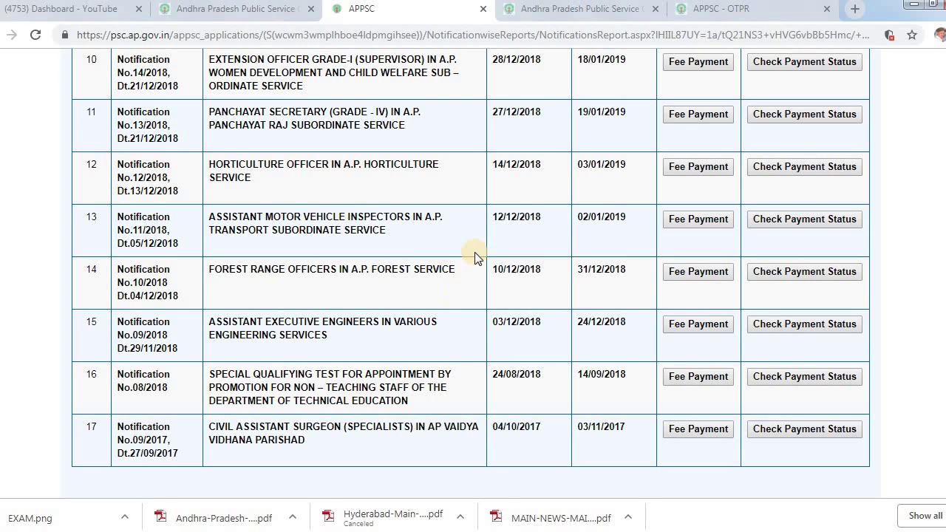
scroll(313, 144, up, 1)
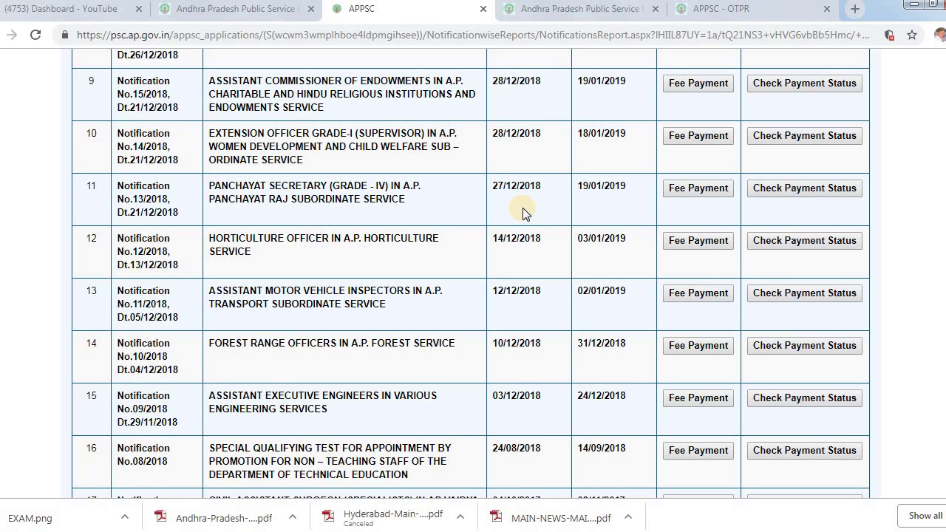
Review the APPSC home page's notification downloads, then bring up the BHASKARS AREA image in Photo Viewer
click(274, 8)
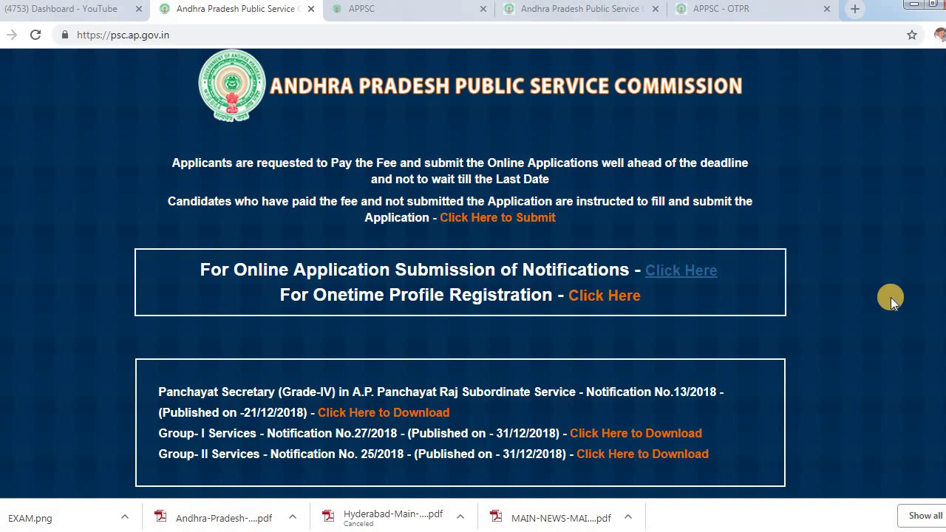
scroll(818, 233, down, 3)
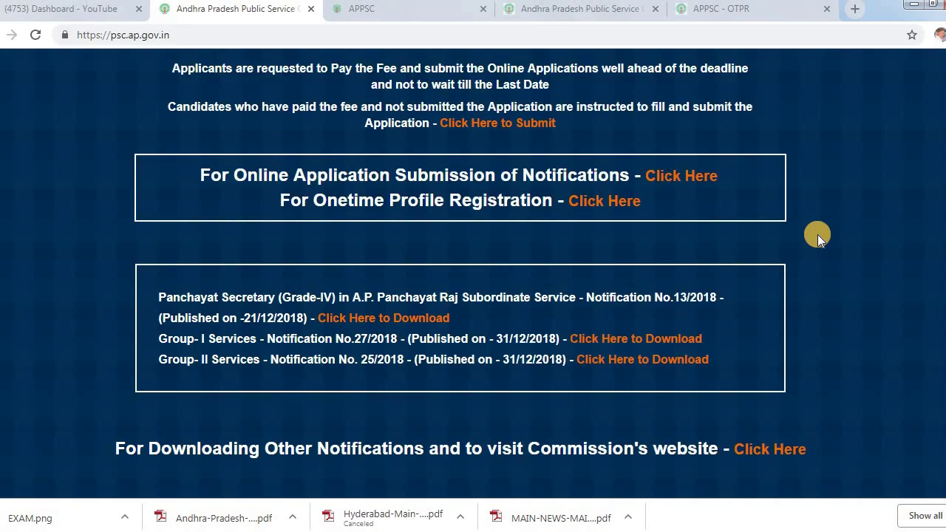
scroll(834, 289, up, 3)
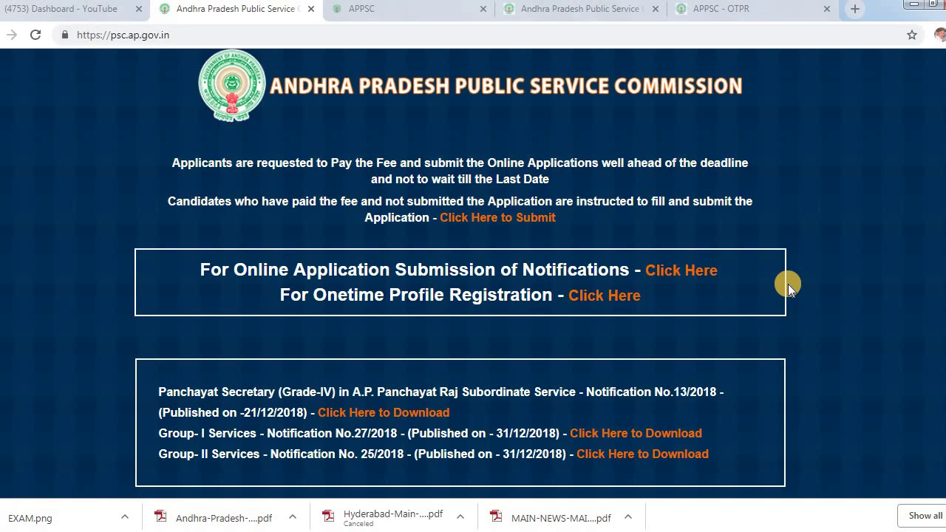
scroll(786, 305, down, 3)
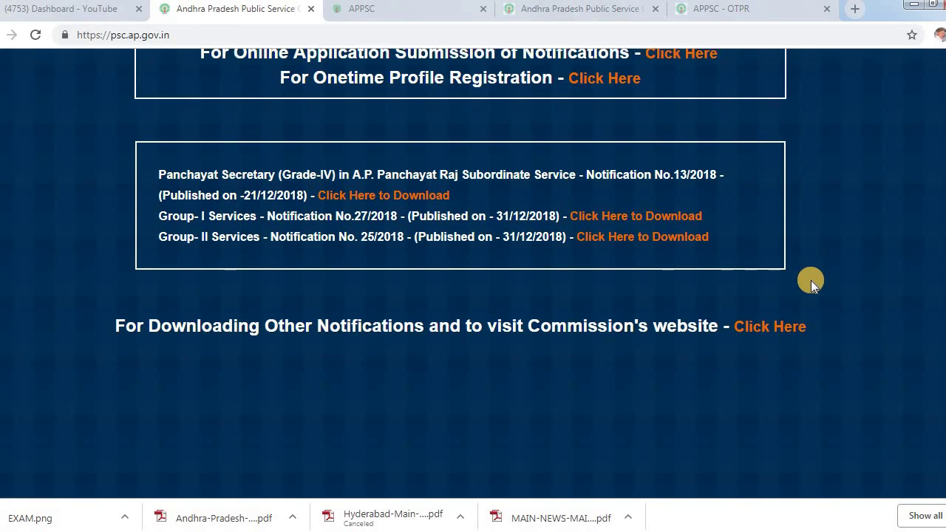
scroll(811, 281, up, 3)
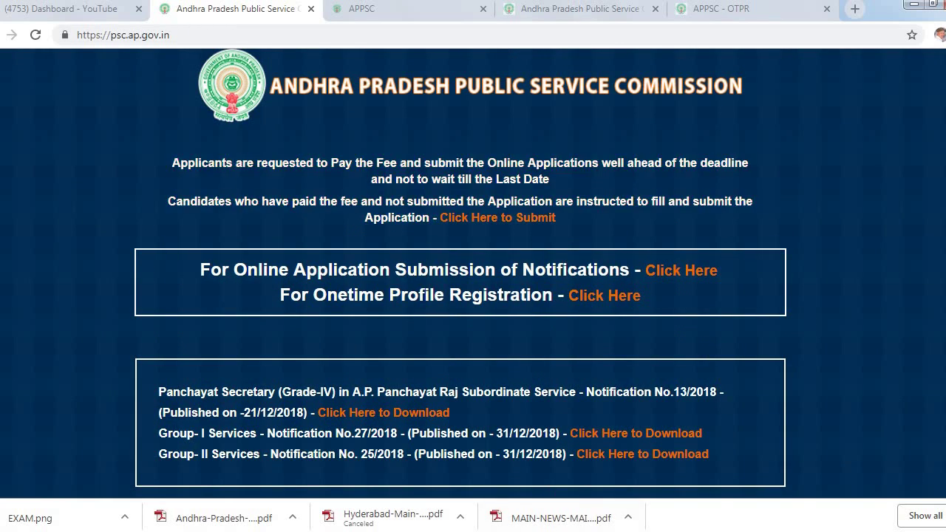
mouse_move(496, 531)
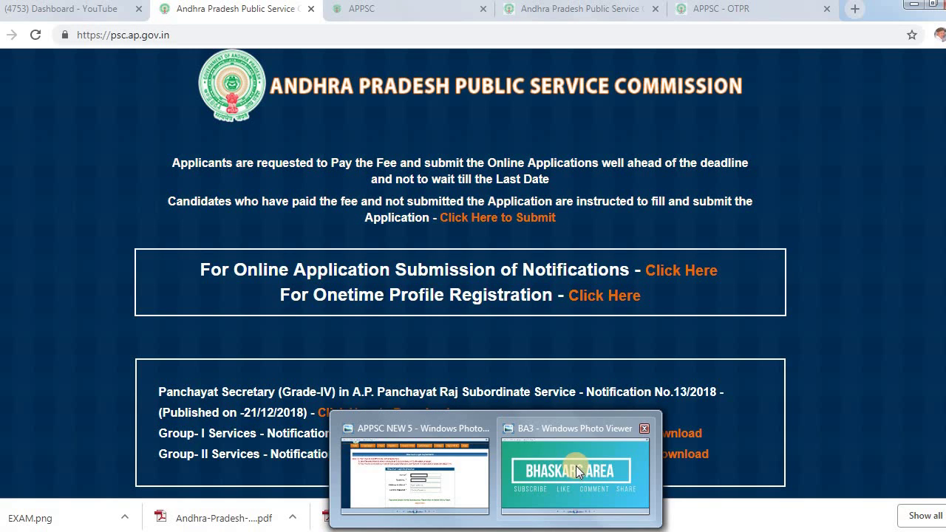
click(577, 470)
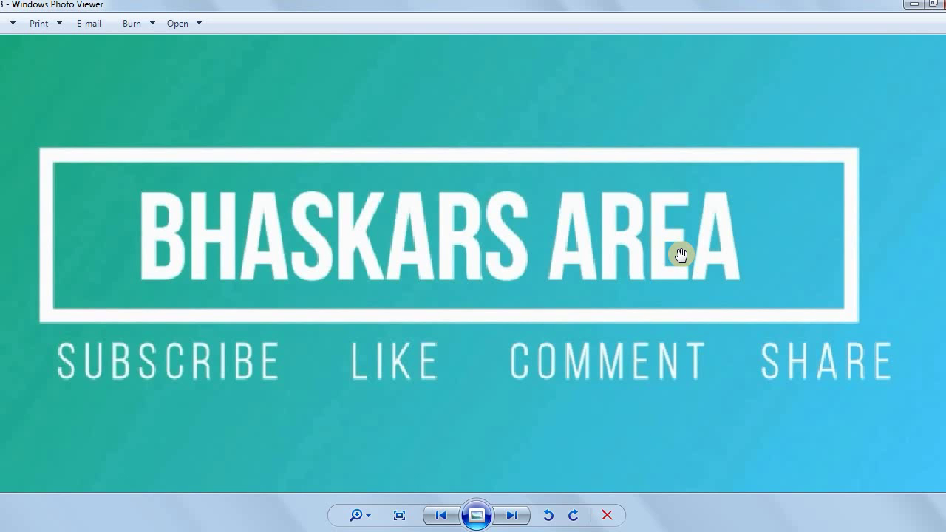